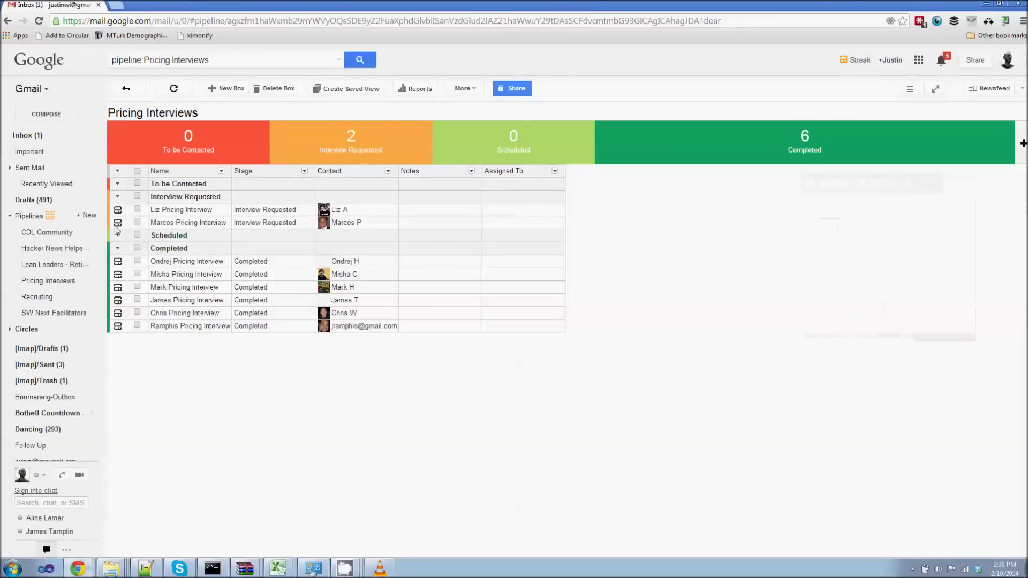
- Start a new pipeline from the '+ New' link beside Pipelines in the sidebar
click(86, 216)
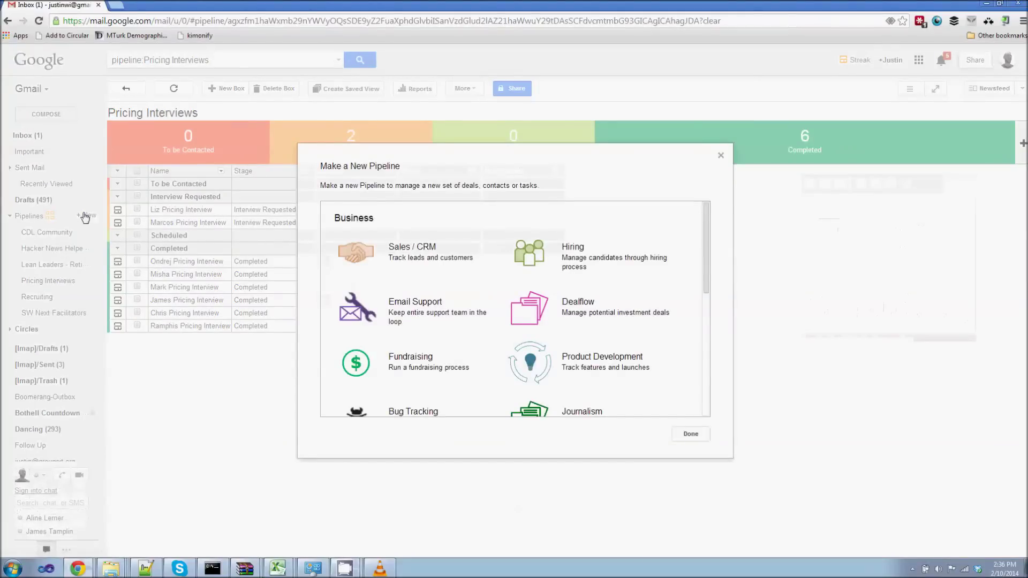
- Create a pipeline from the Sales / CRM template and rename it 'Customer Interviews'
click(411, 260)
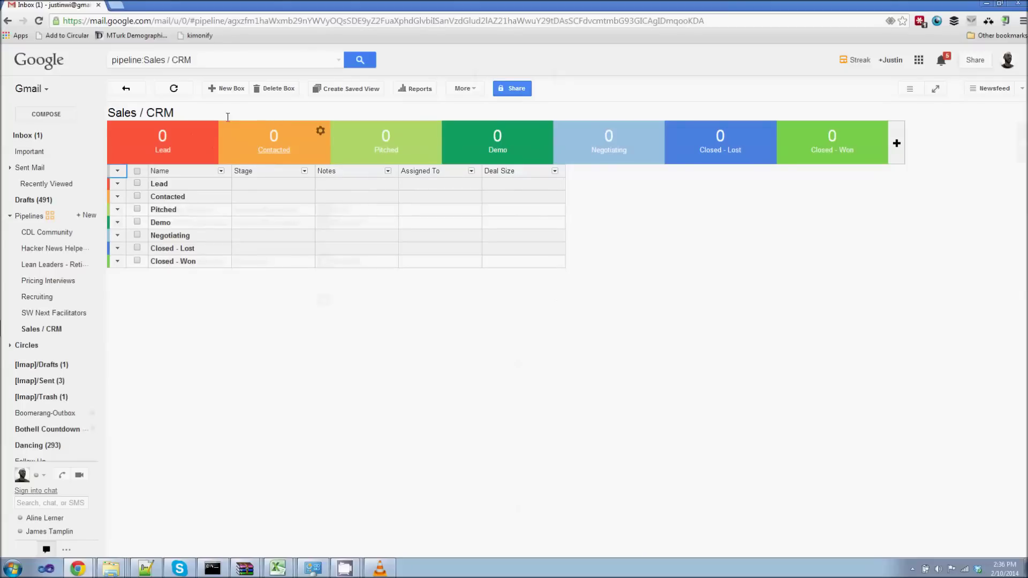
click(196, 112)
key(ctrl+a)
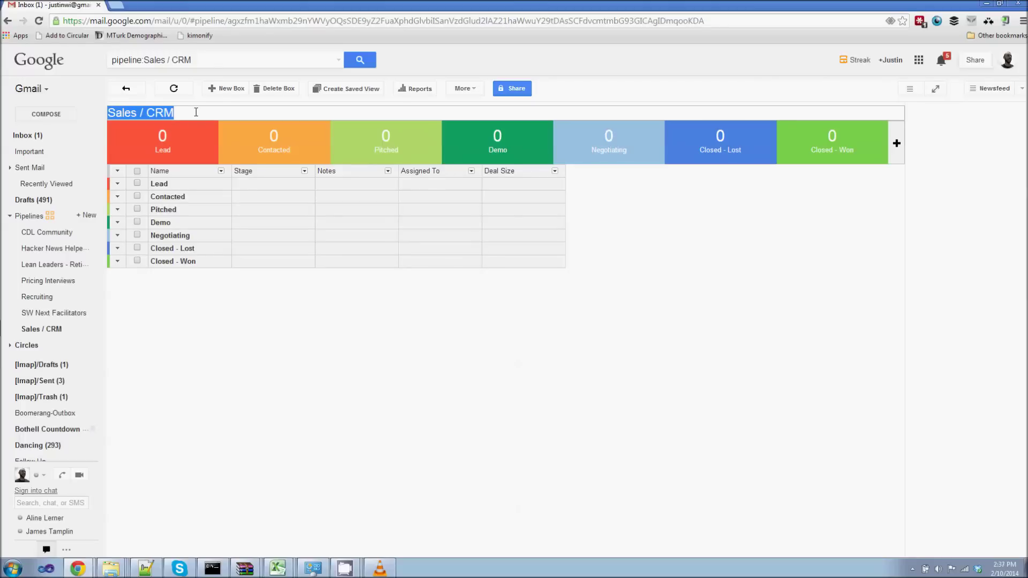
text(Custome)
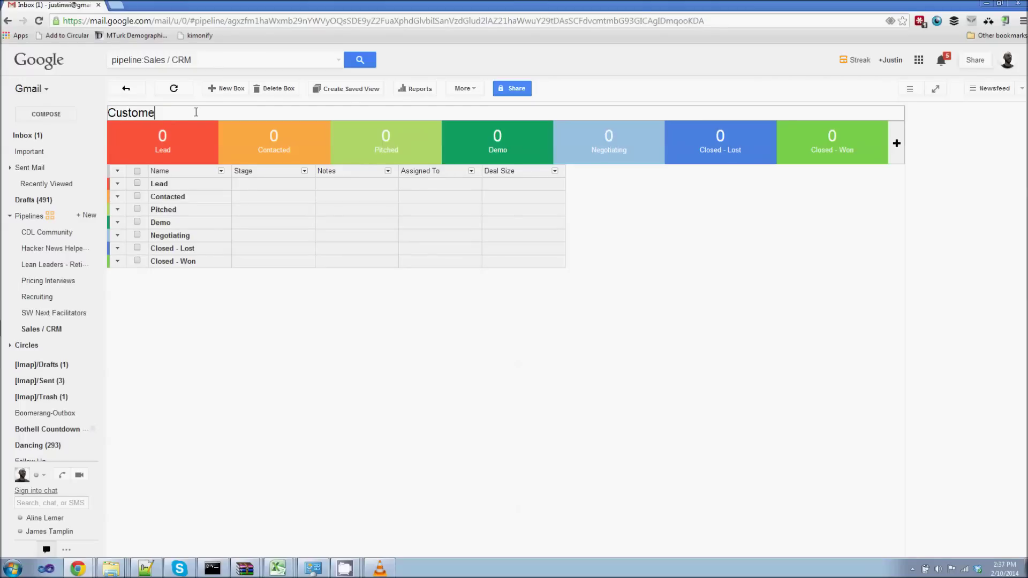
text(r Interviews)
key(Return)
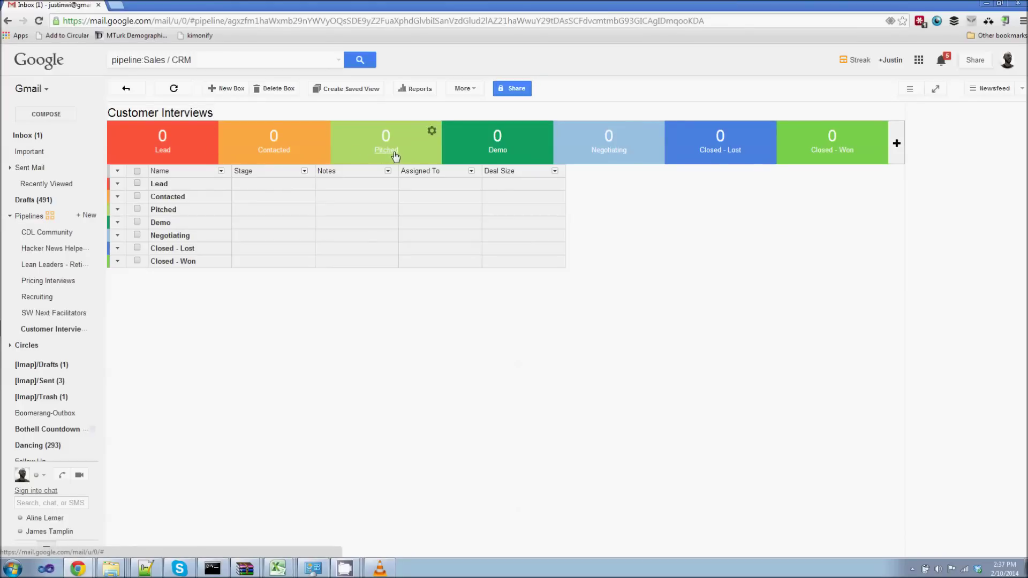
- Rename the Pitched stage to 'Interview Scheduled'
click(192, 209)
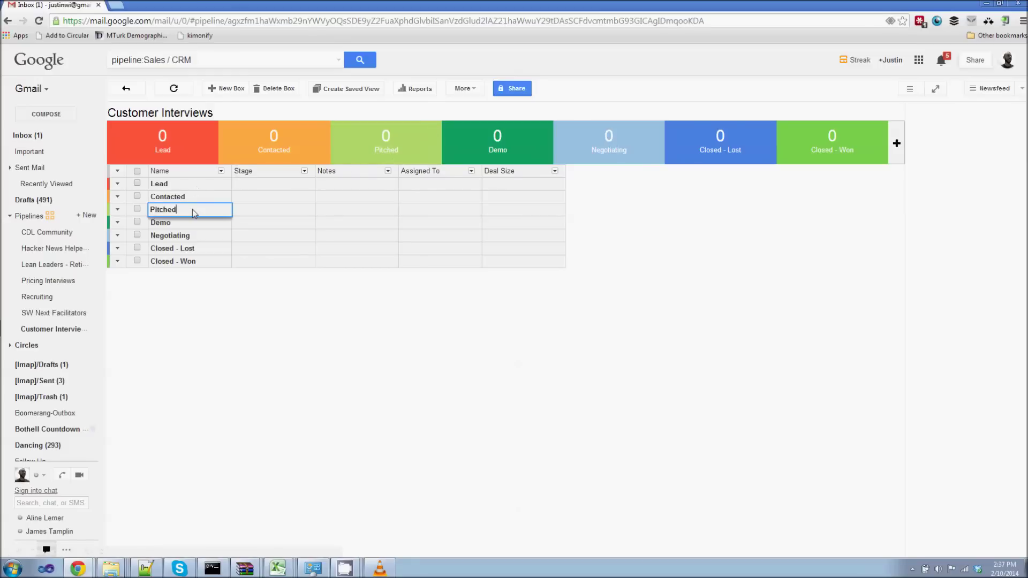
drag(192, 210, 128, 213)
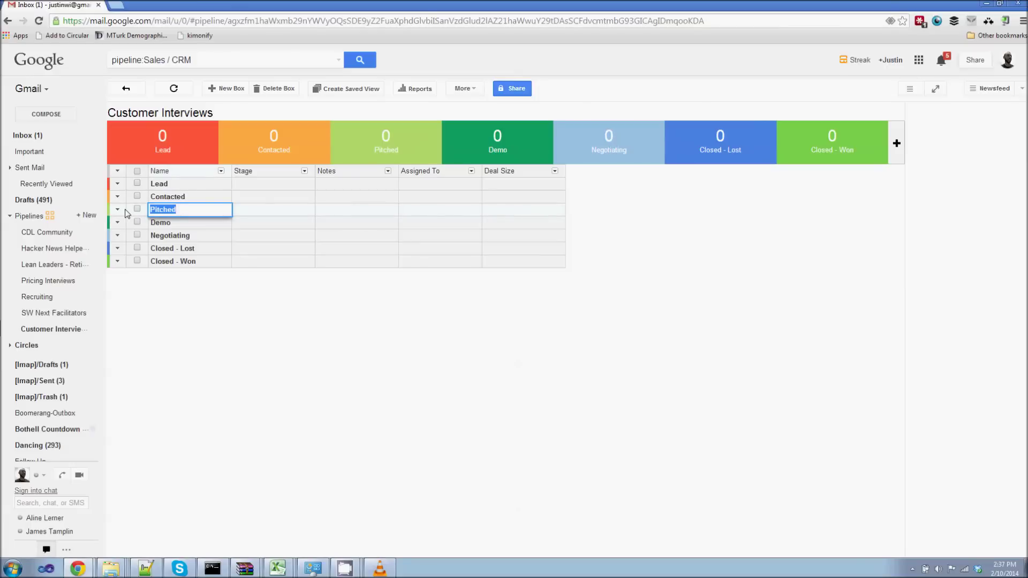
text(Ins)
key(BackSpace)
text(terview Scheduled)
key(Return)
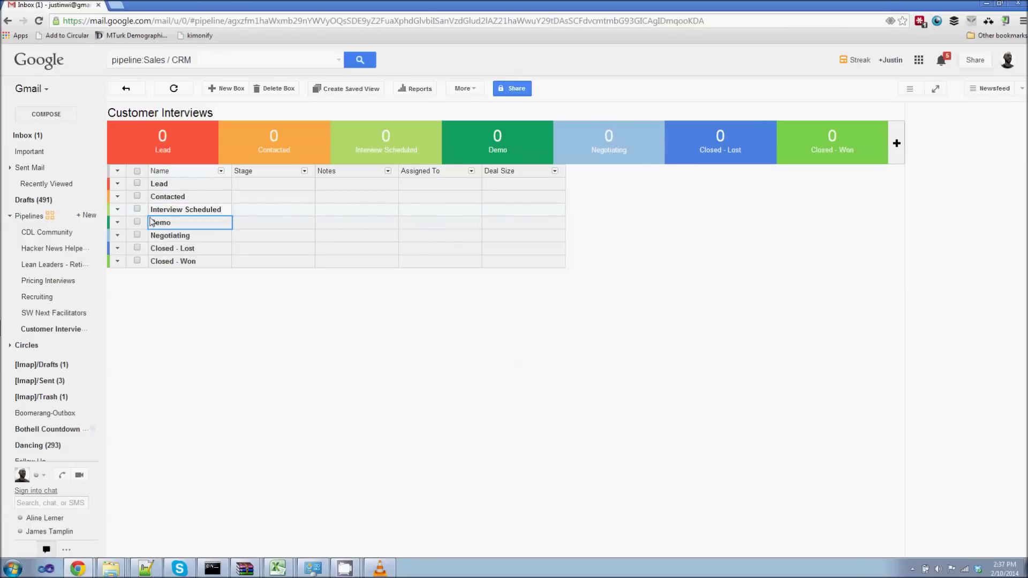
- Rename Demo, Negotiating and Closed - Lost to 'Interviewed', 'No reply' and 'Declined'
double_click(167, 227)
text(I)
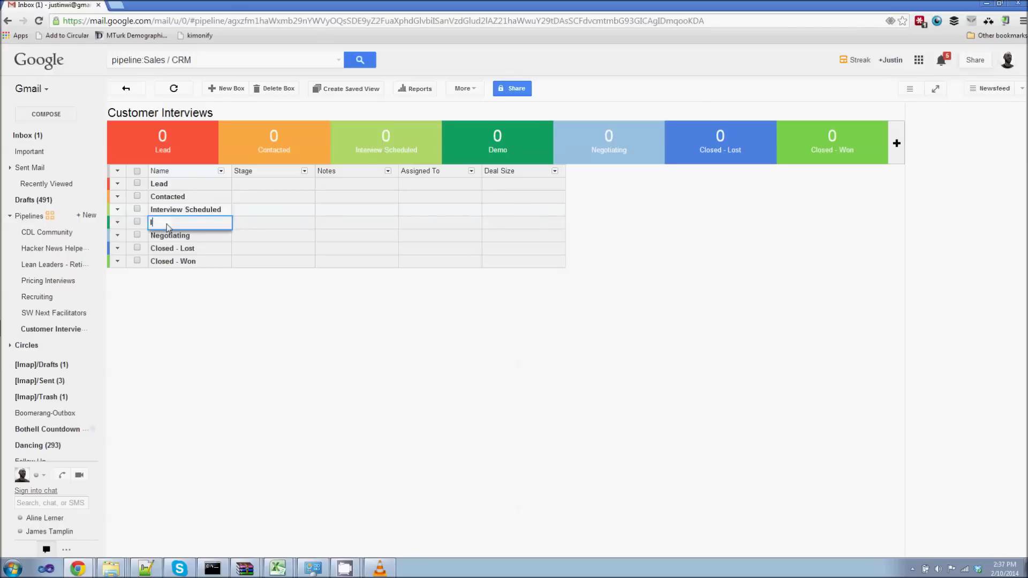
text(nterviewed)
key(Return)
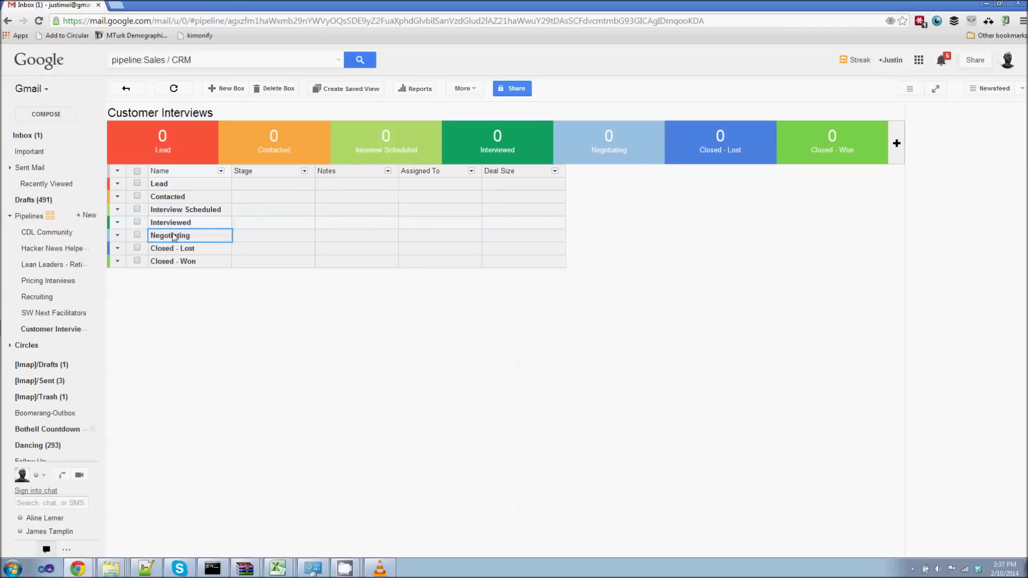
text(No reply)
key(Return)
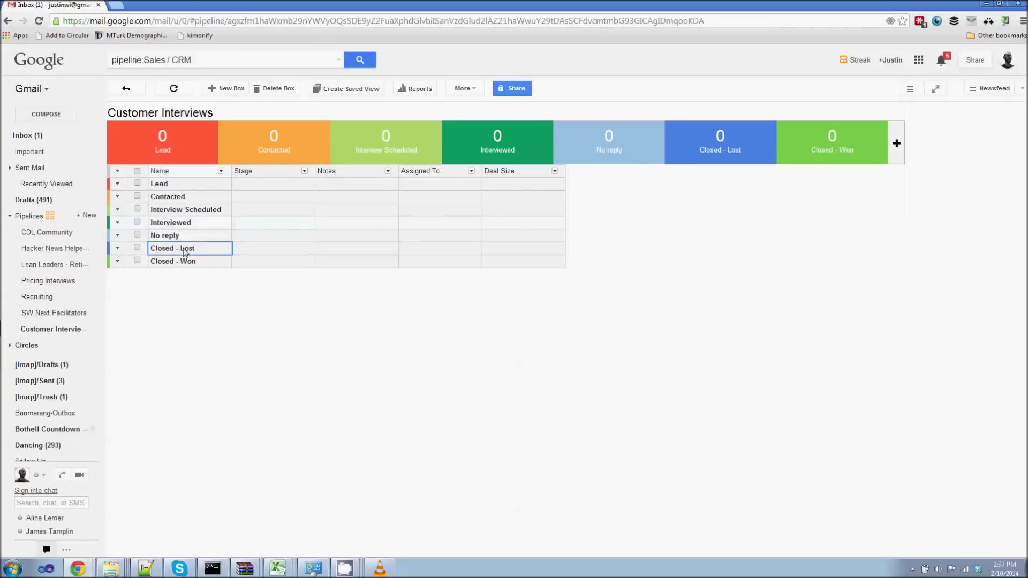
text(Declined)
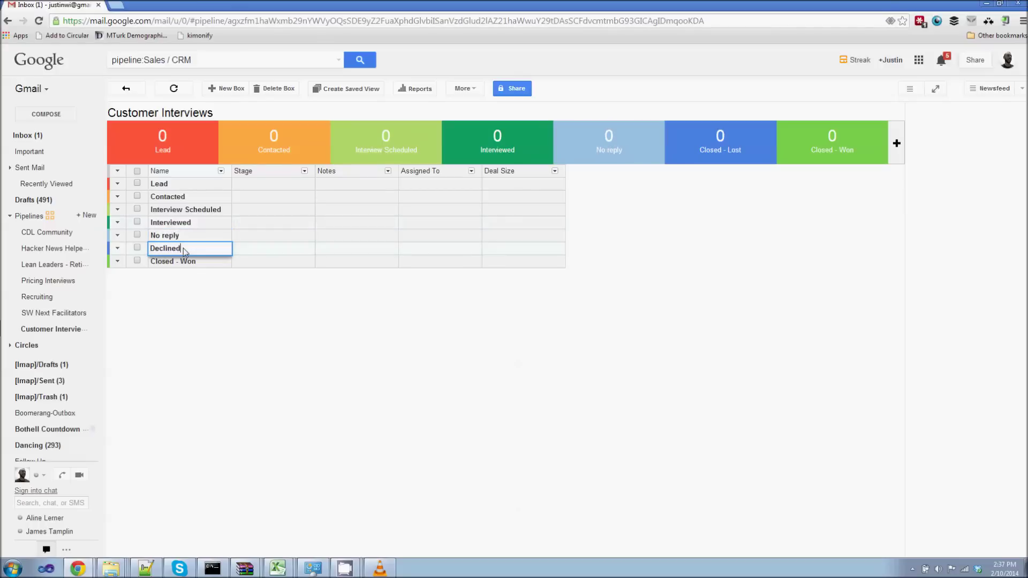
key(Return)
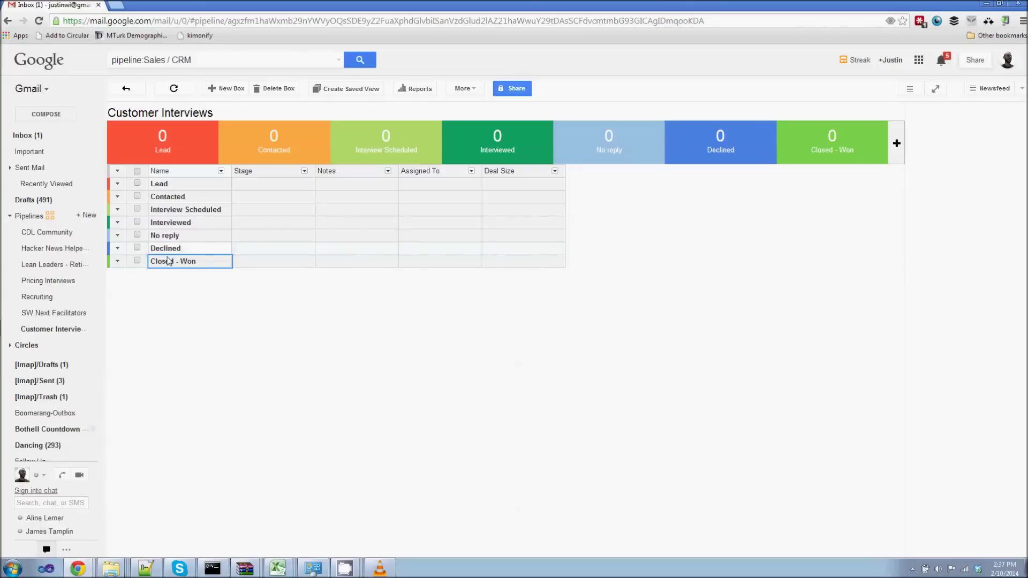
click(119, 262)
- Delete the Closed - Won stage through its gear menu and confirm the deletion
mouse_move(878, 138)
click(878, 132)
click(845, 162)
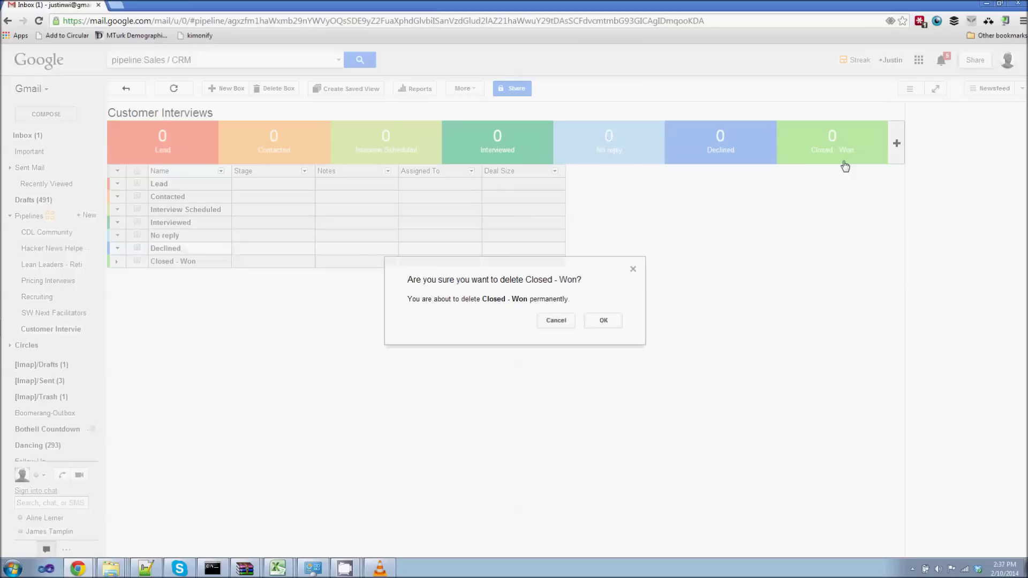
click(604, 321)
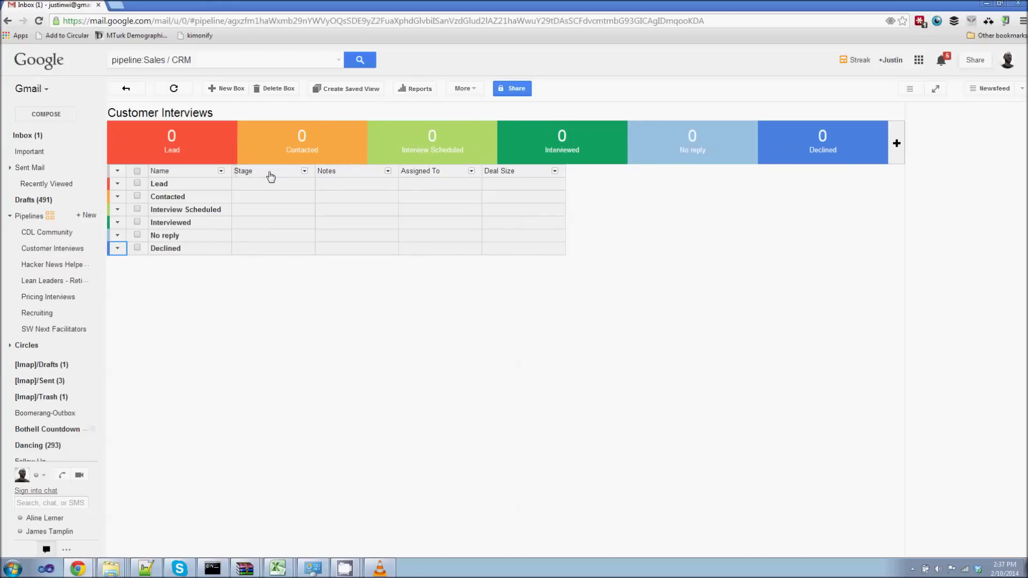
key(alt+Tab)
key(alt+Tab)
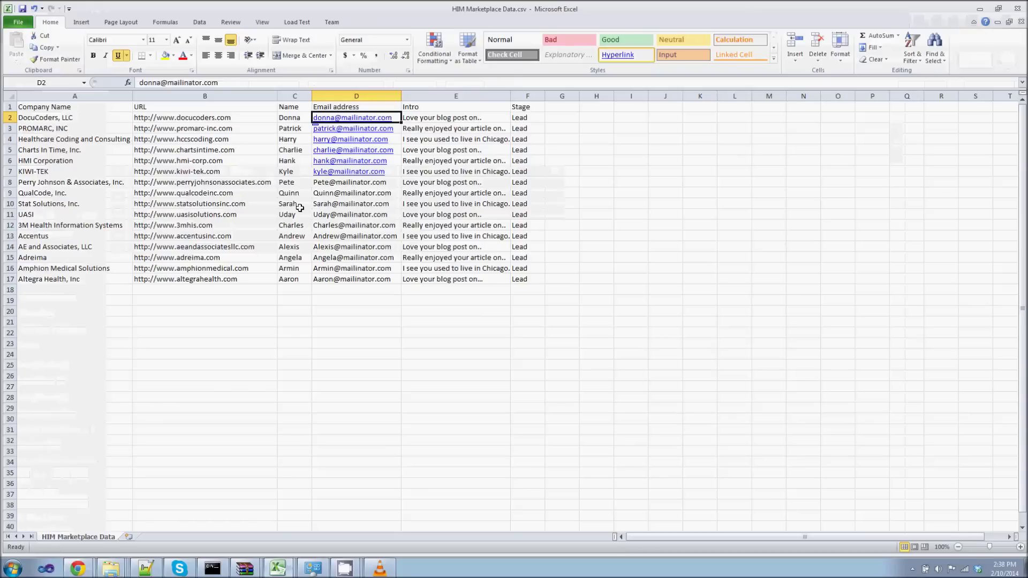
click(180, 120)
key(Left)
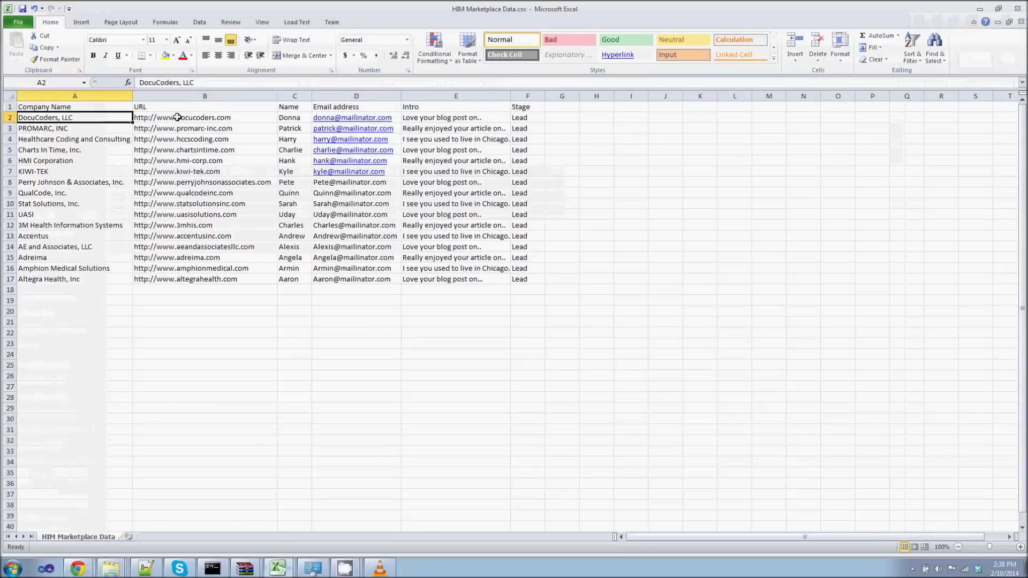
key(Right)
key(Right)
key(Right)
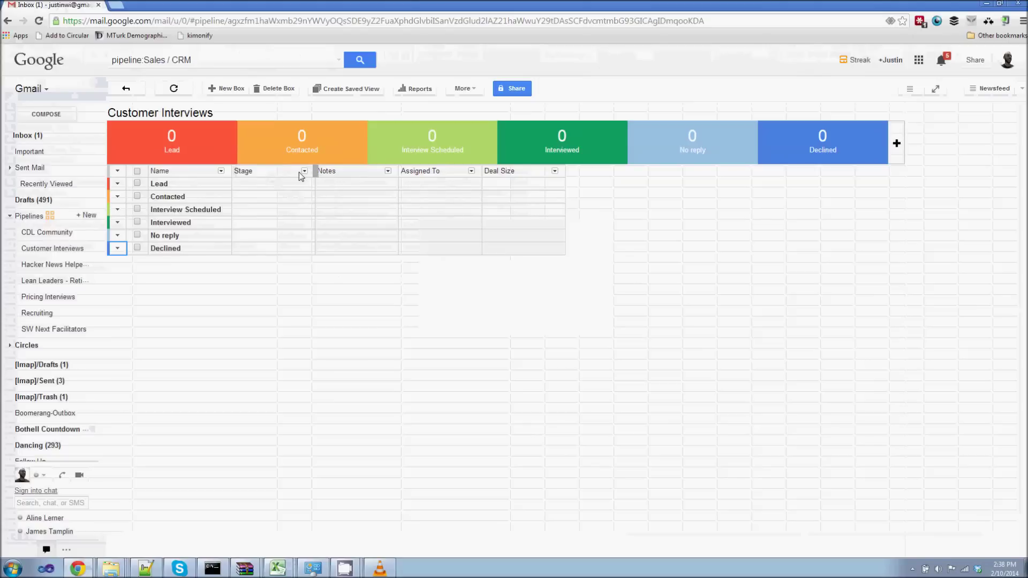
- Insert a free-form column after Stage and name it 'Email Address'
click(279, 173)
mouse_move(275, 319)
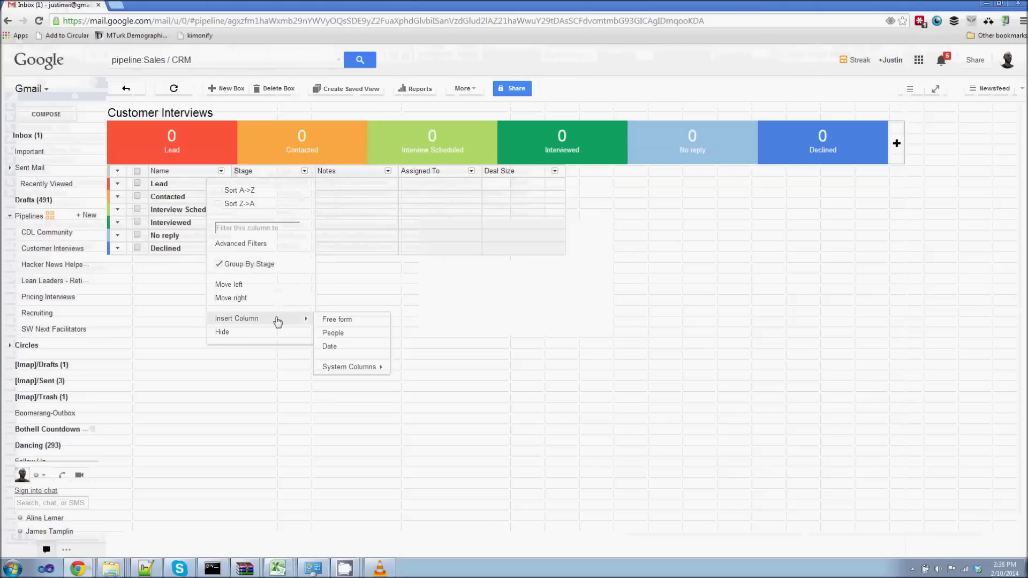
click(336, 321)
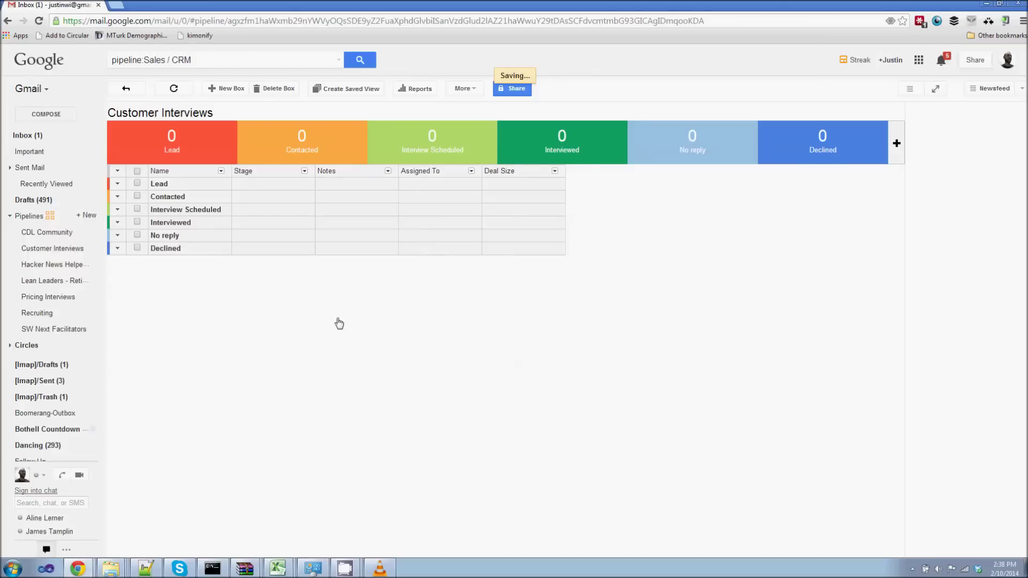
click(586, 171)
text(Emailed)
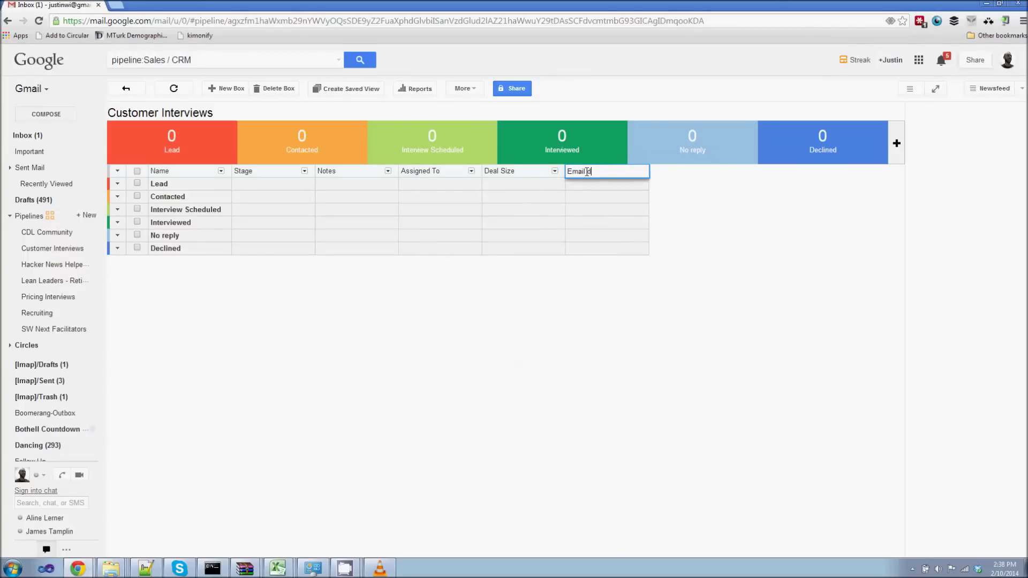
key(BackSpace)
text(Address)
key(Return)
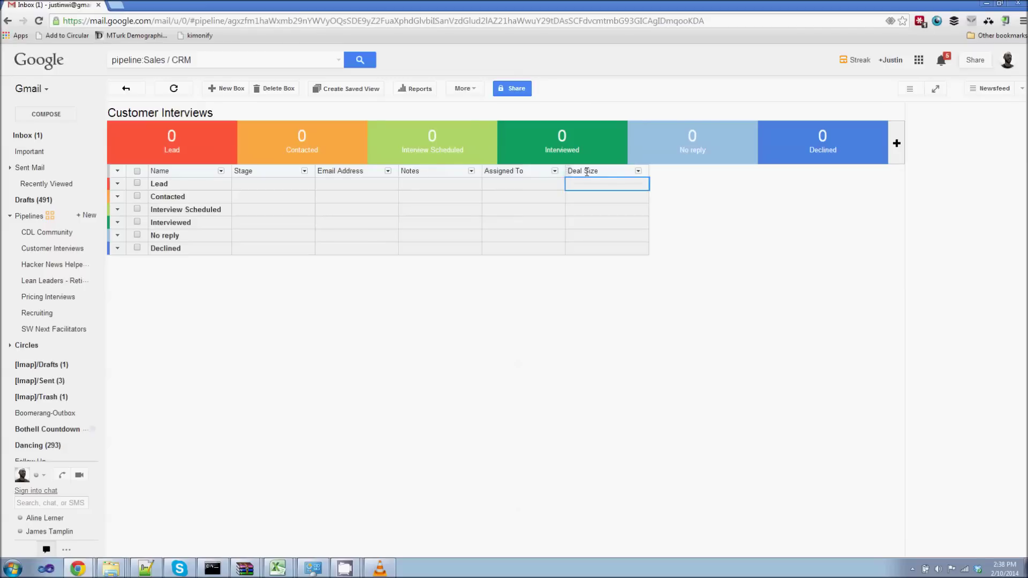
- Add another free-form column and name it 'Company Name'
click(388, 171)
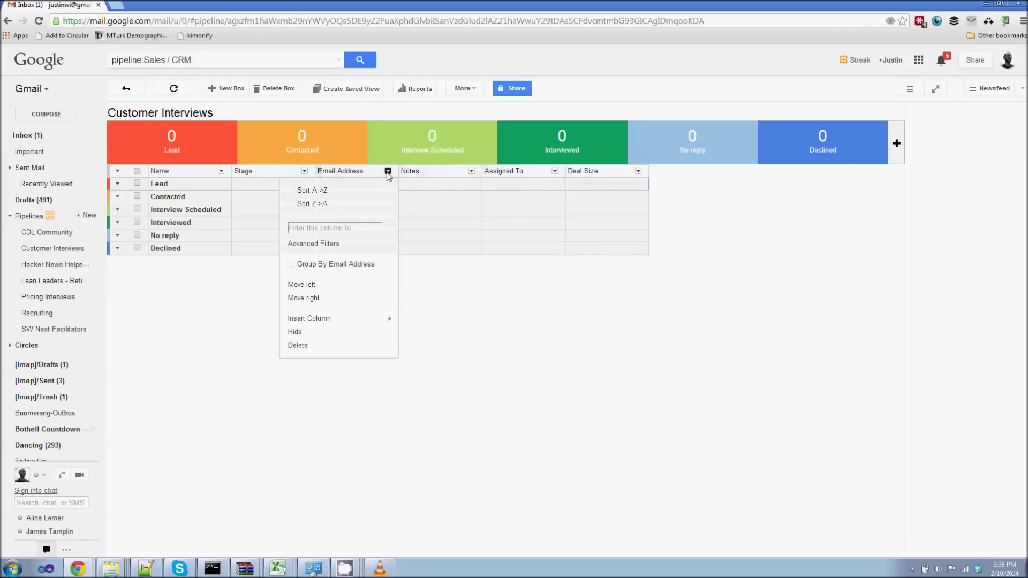
mouse_move(368, 320)
click(410, 319)
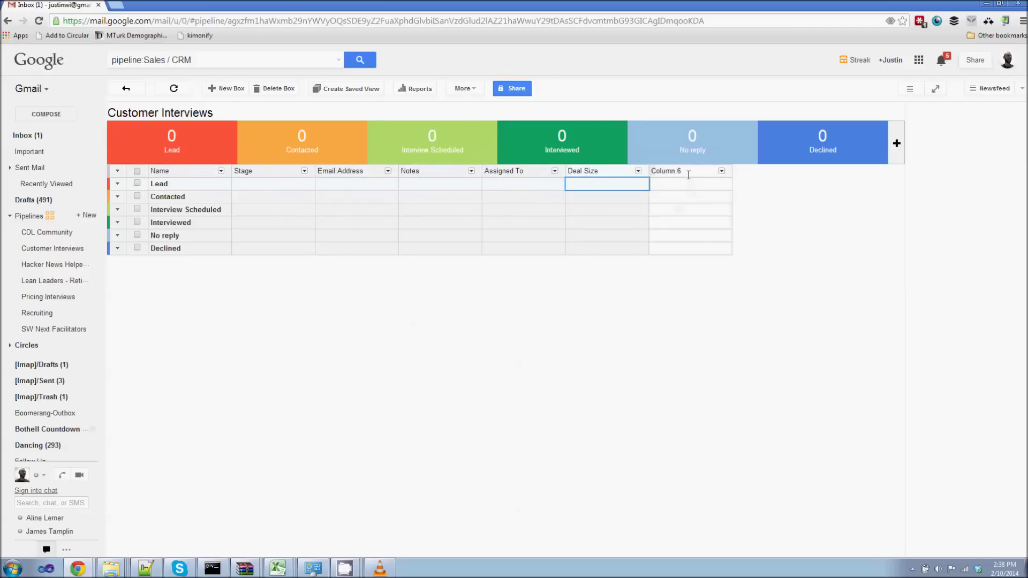
click(688, 171)
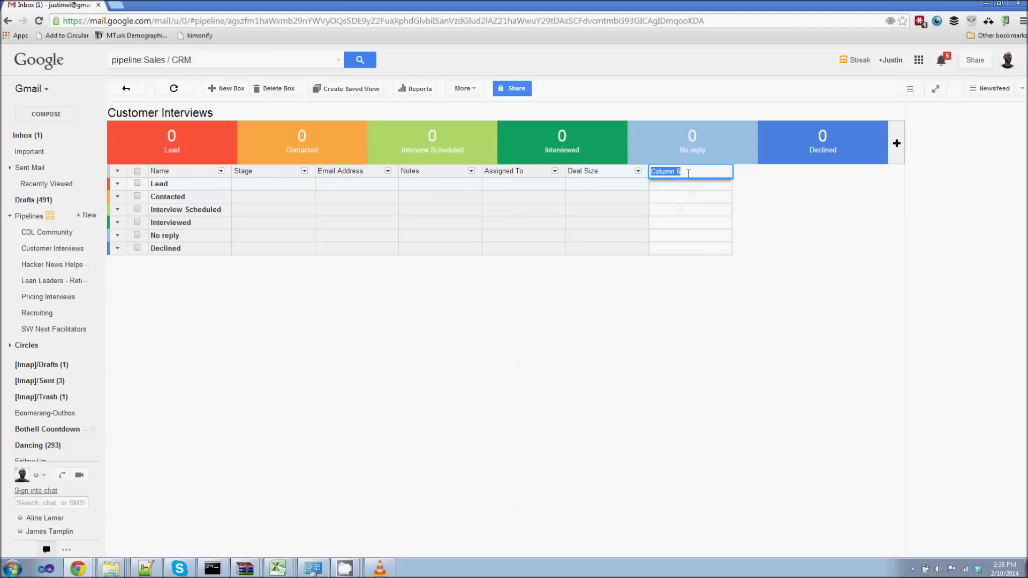
text(Company Name)
key(Return)
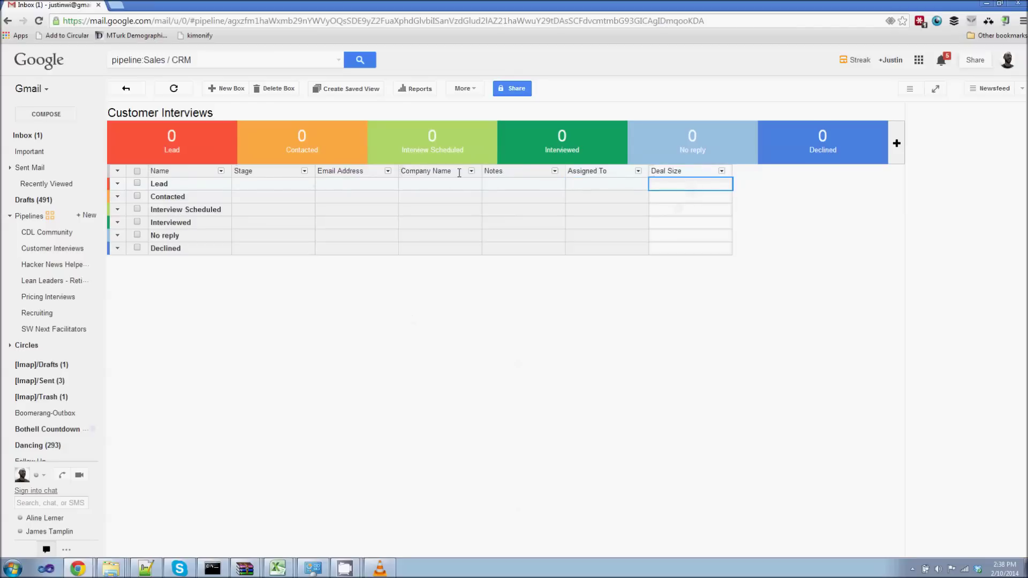
- Add a column after Deal Size and name it 'URL'
click(722, 171)
mouse_move(688, 305)
click(595, 309)
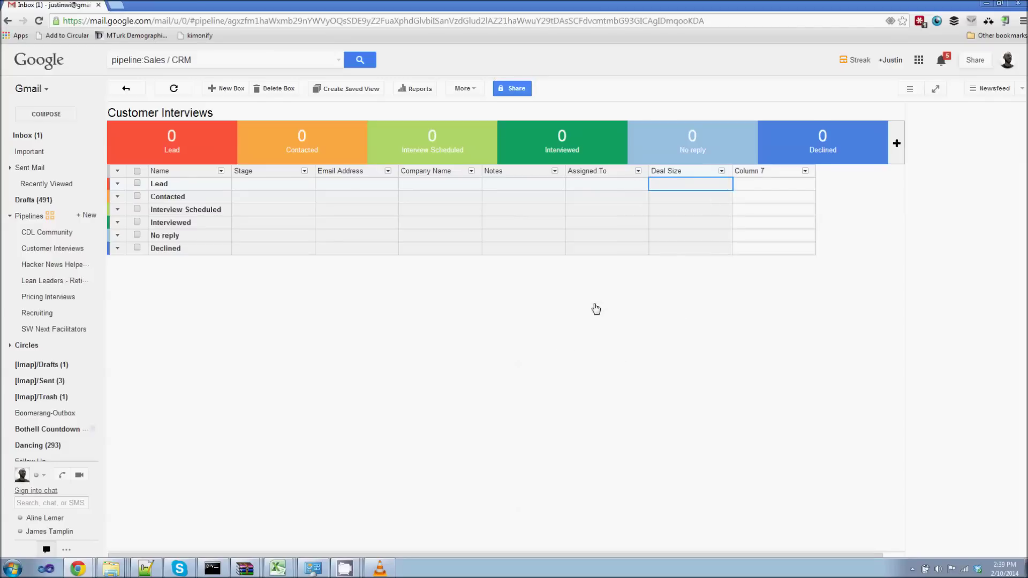
click(770, 170)
triple_click(770, 169)
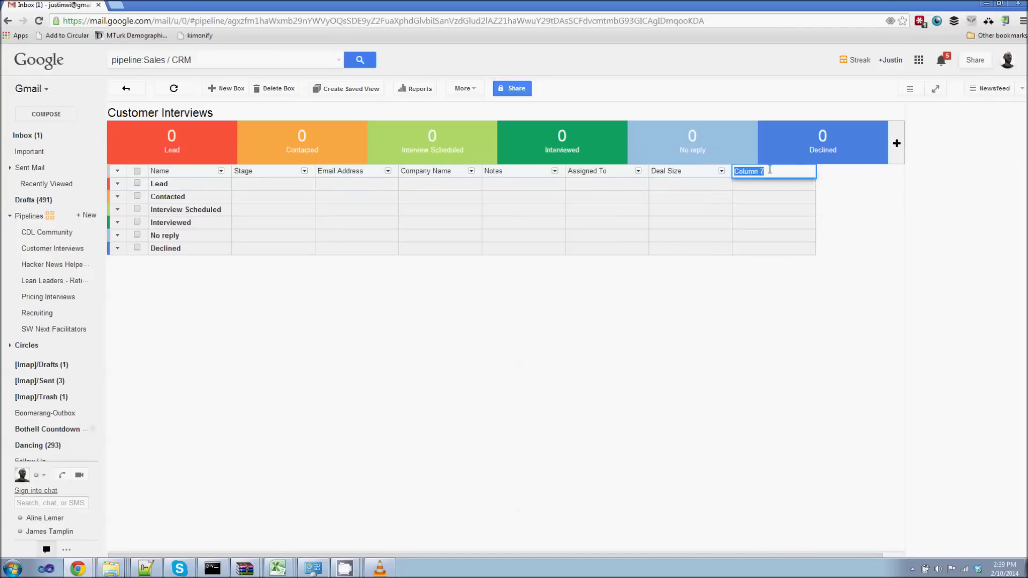
text(URL)
key(Return)
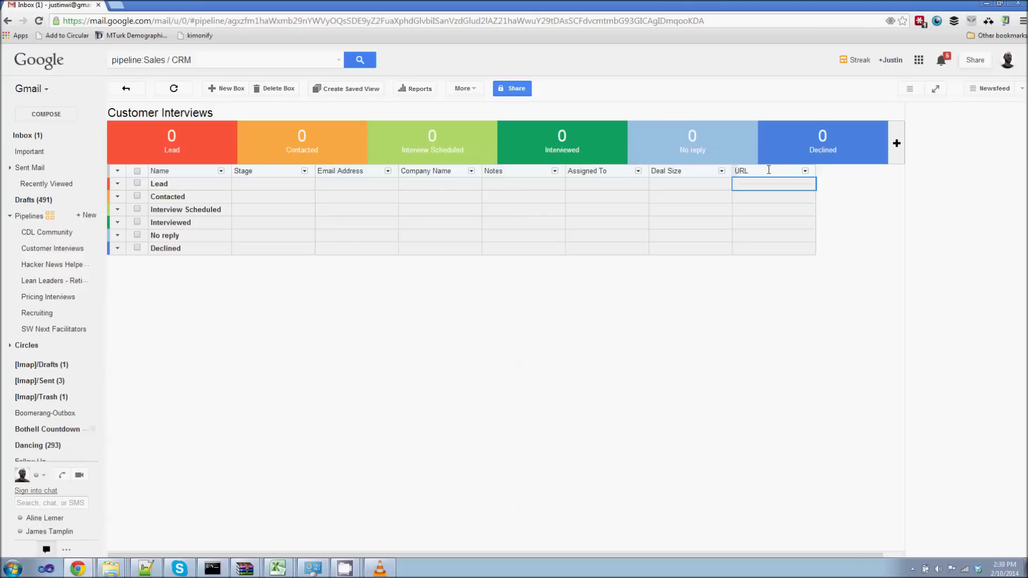
- Add a free-form column after URL and name it 'Intro'
click(805, 171)
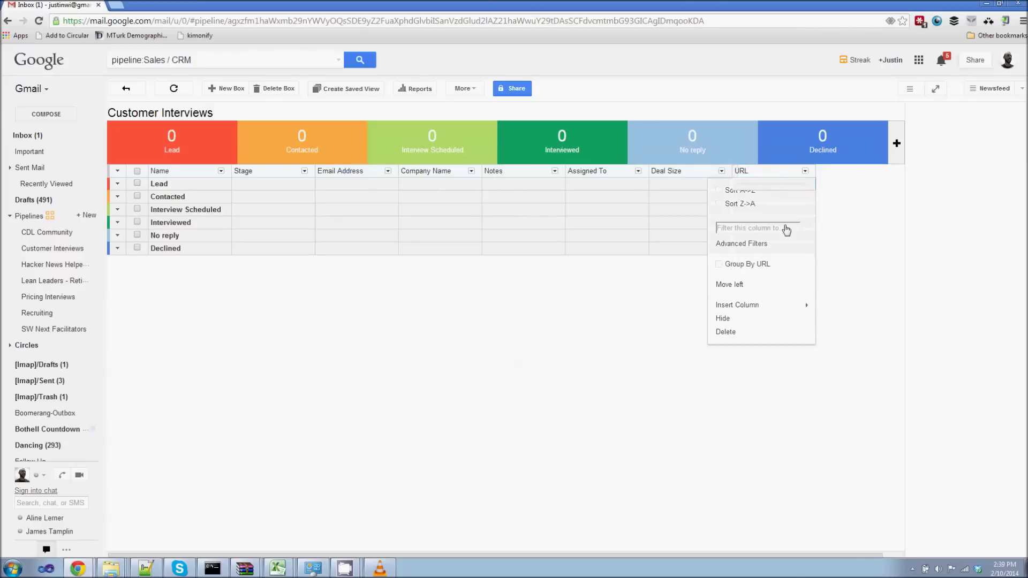
mouse_move(769, 304)
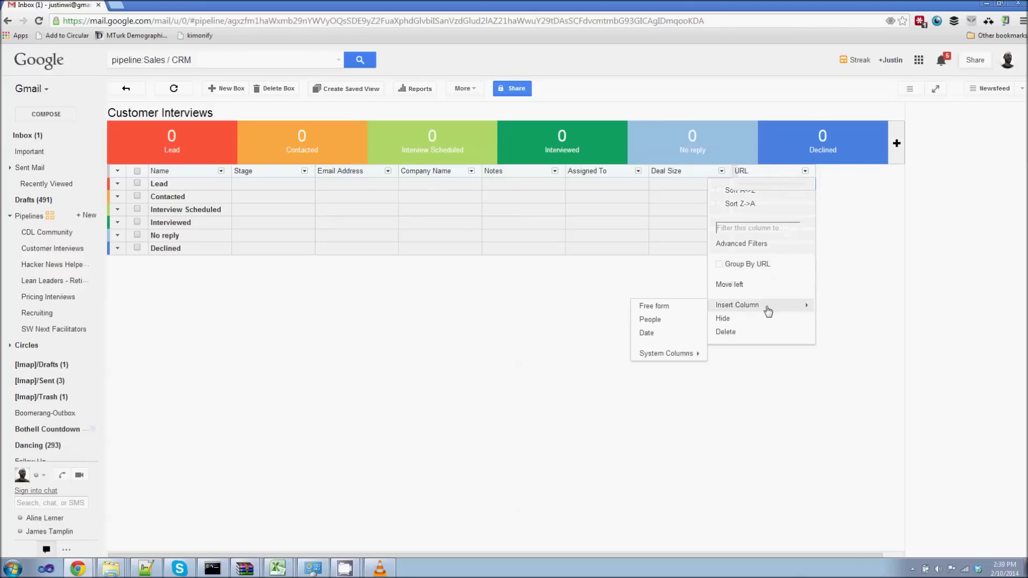
click(691, 307)
click(855, 171)
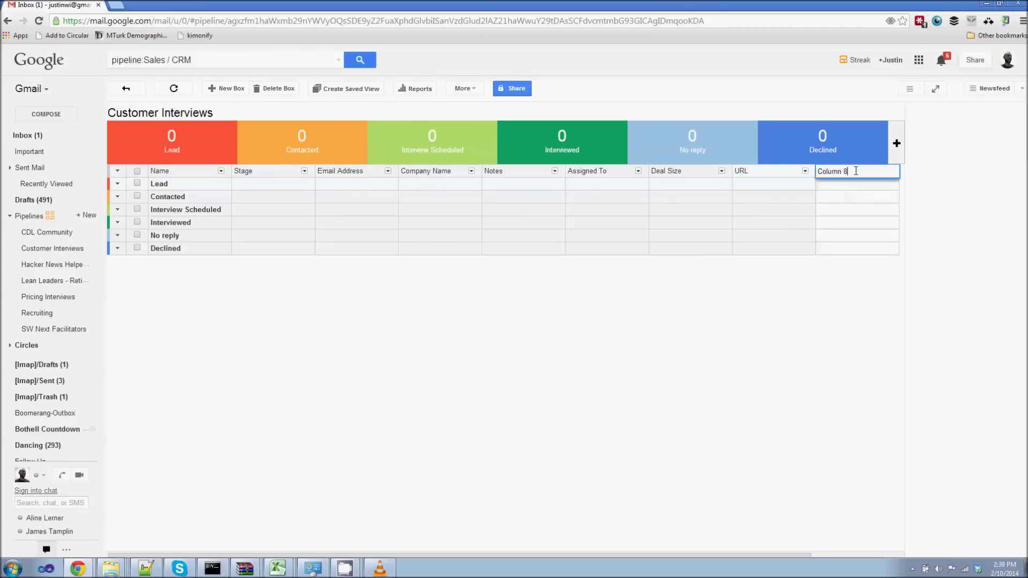
key(ctrl+a)
key(BackSpace)
text(Intro)
key(Return)
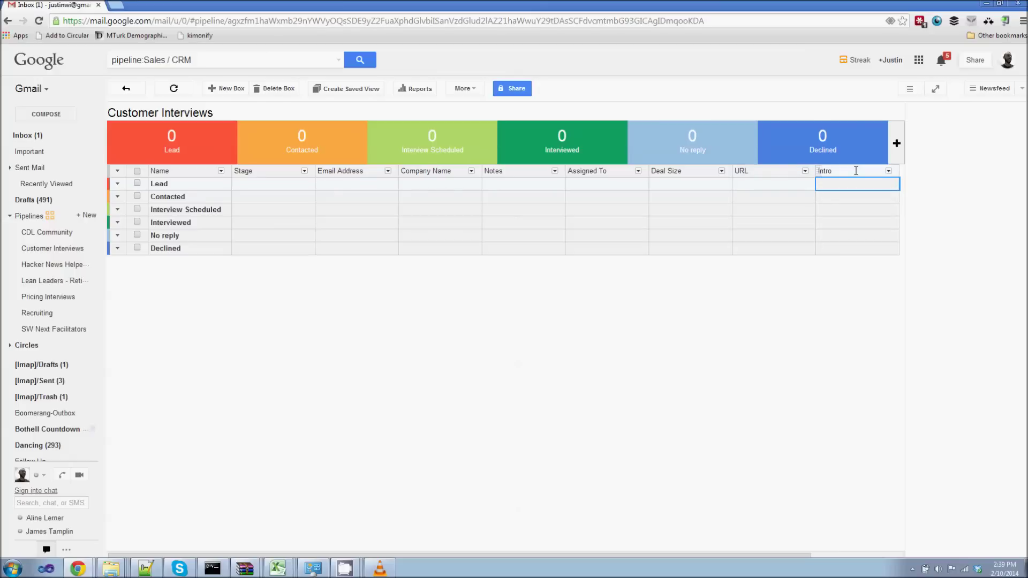
key(alt+Tab)
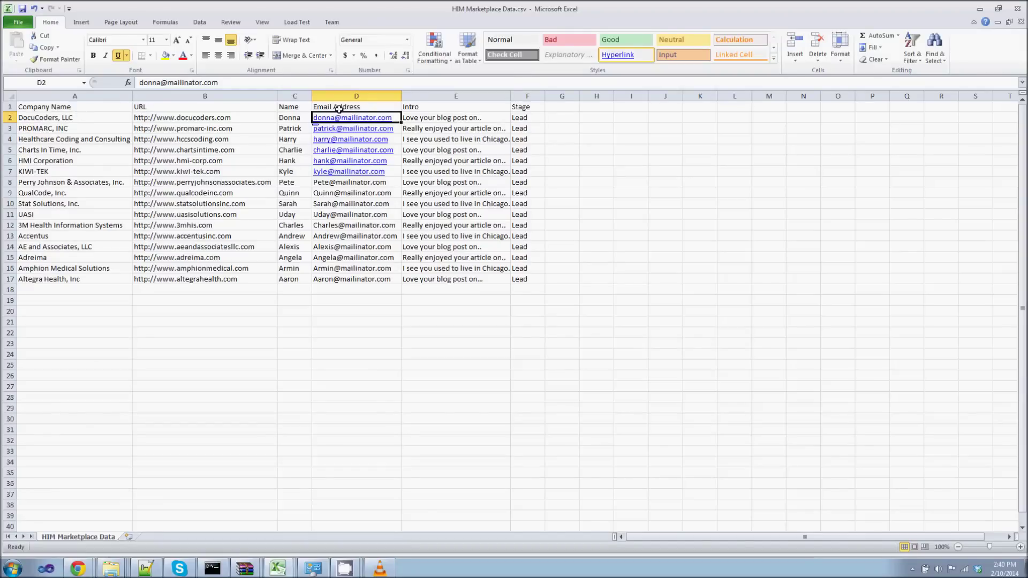
- Review the intro texts in column E and the Lead values in the Stage column
click(427, 109)
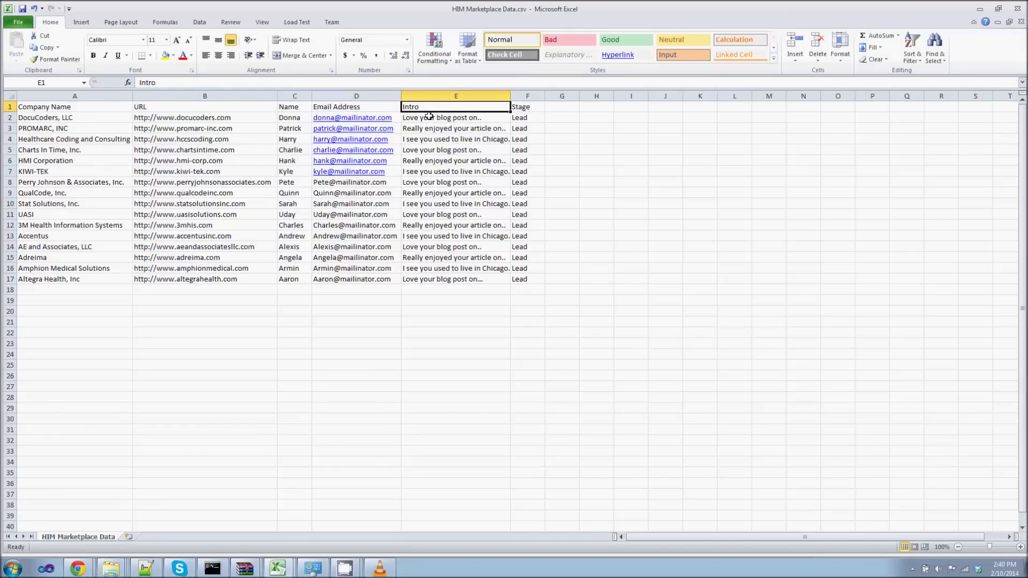
click(431, 119)
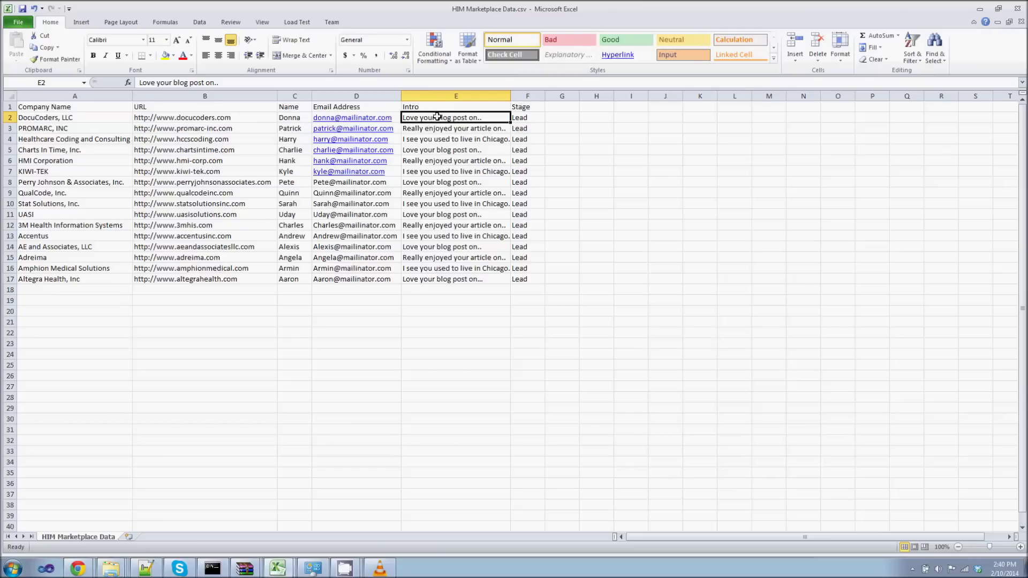
key(Down)
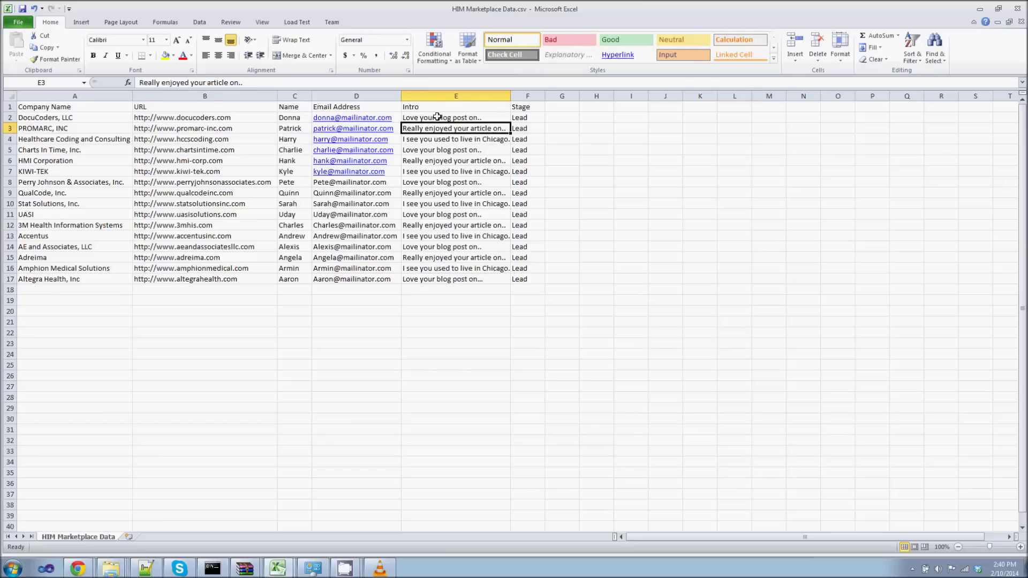
key(Down)
key(Down)
key(Down)
key(Up)
key(Up)
key(Up)
key(Up)
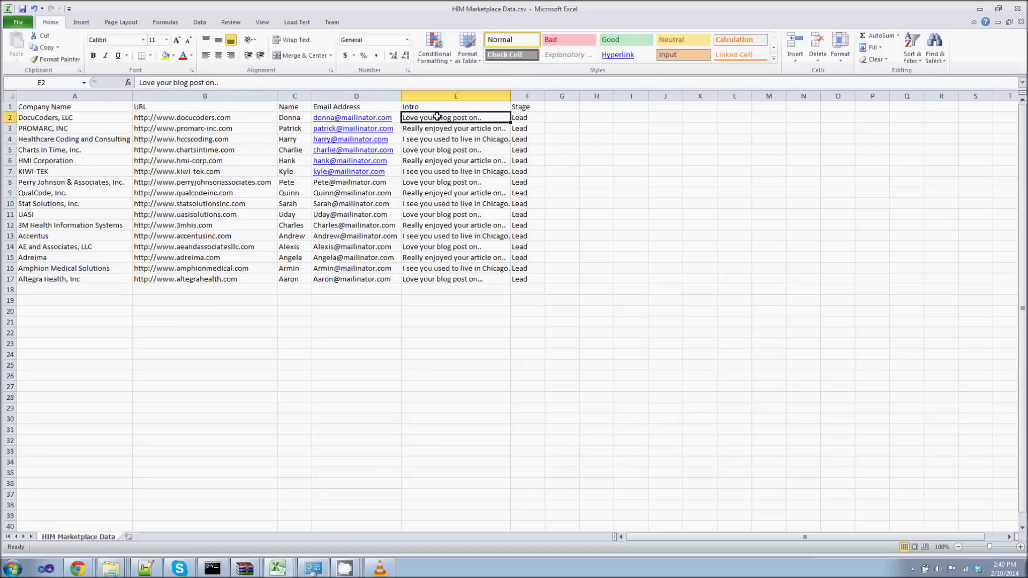
click(530, 108)
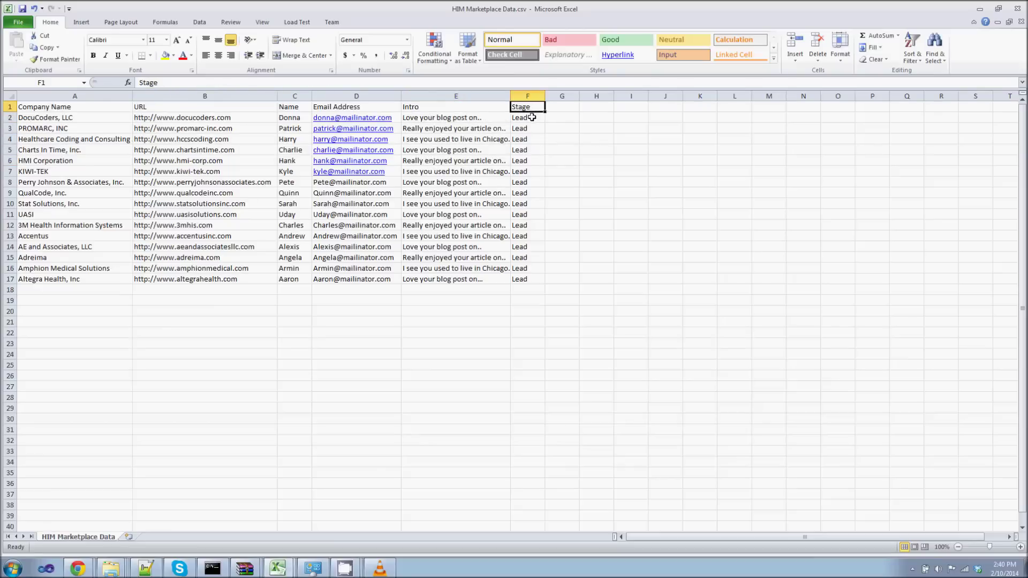
click(532, 117)
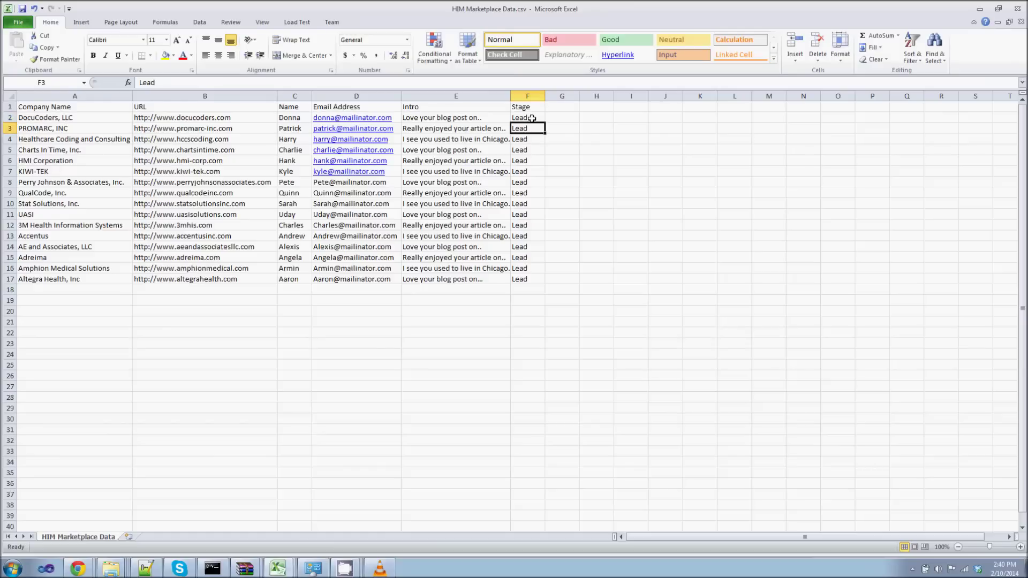
key(Left)
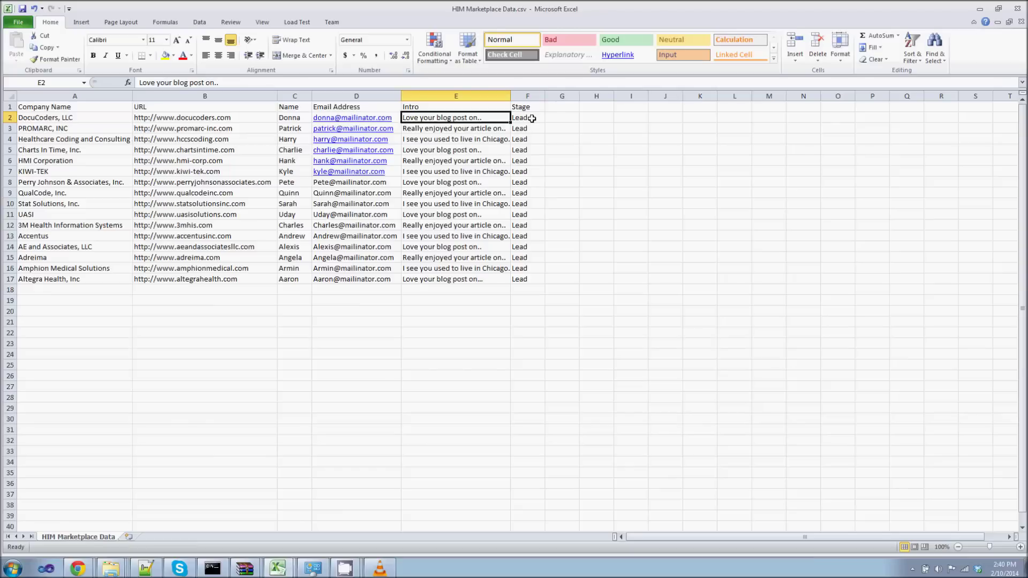
- Save HIM Marketplace Data.csv, keeping the CSV format
key(ctrl+s)
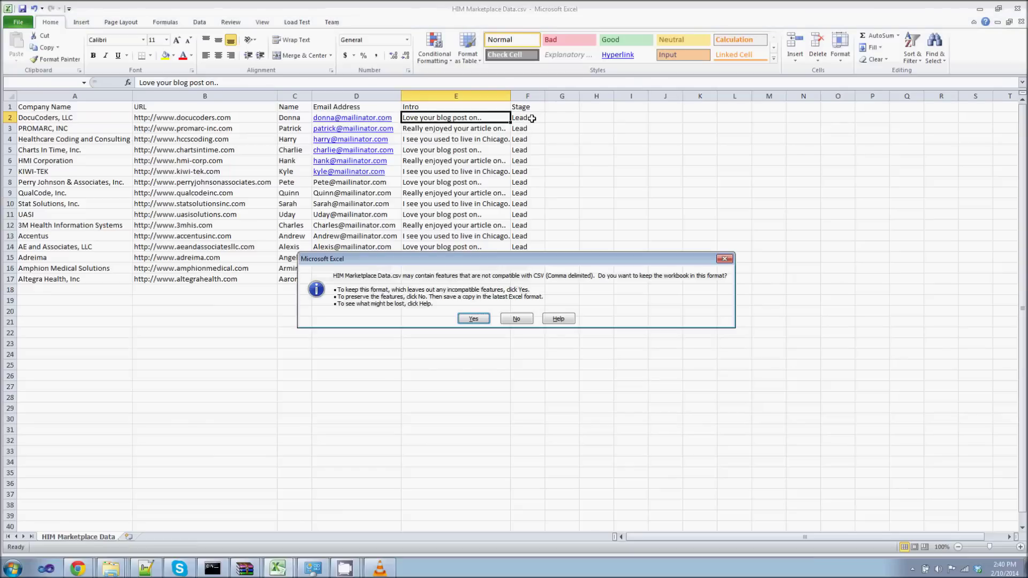
click(482, 319)
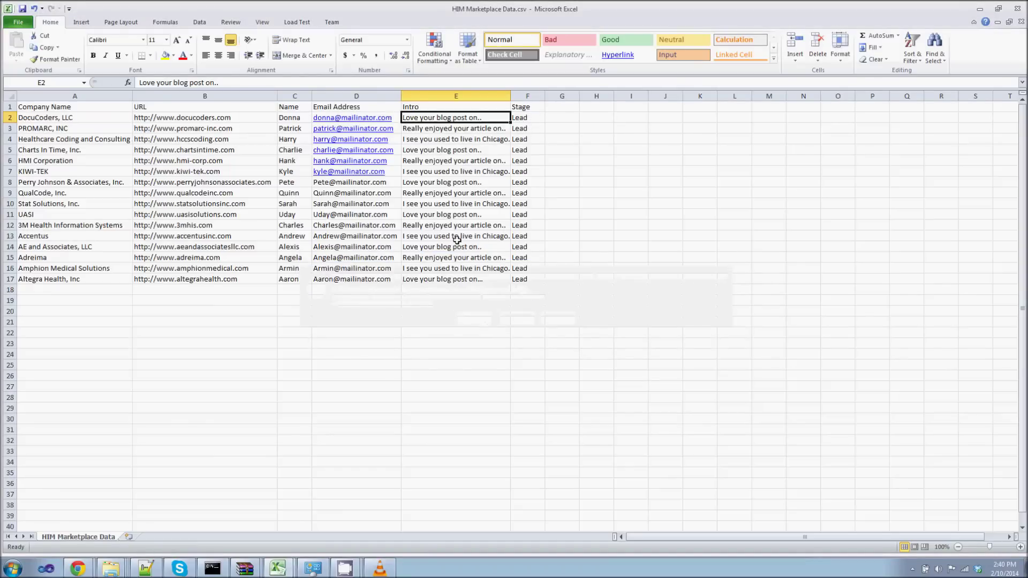
key(alt+Tab)
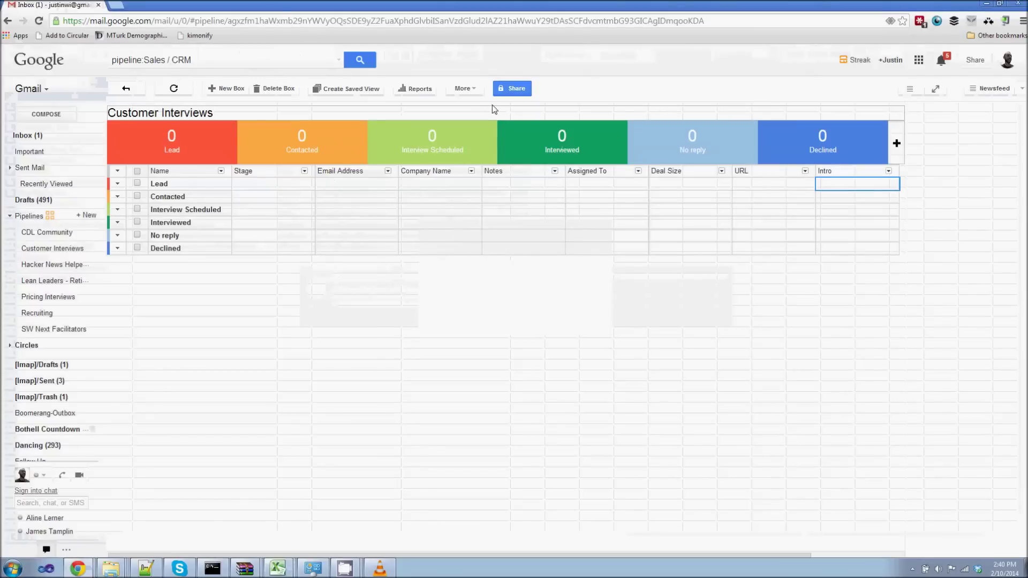
- Import the 16 boxes from HIM Marketplace Data.csv using Import Boxes from CSV
click(478, 94)
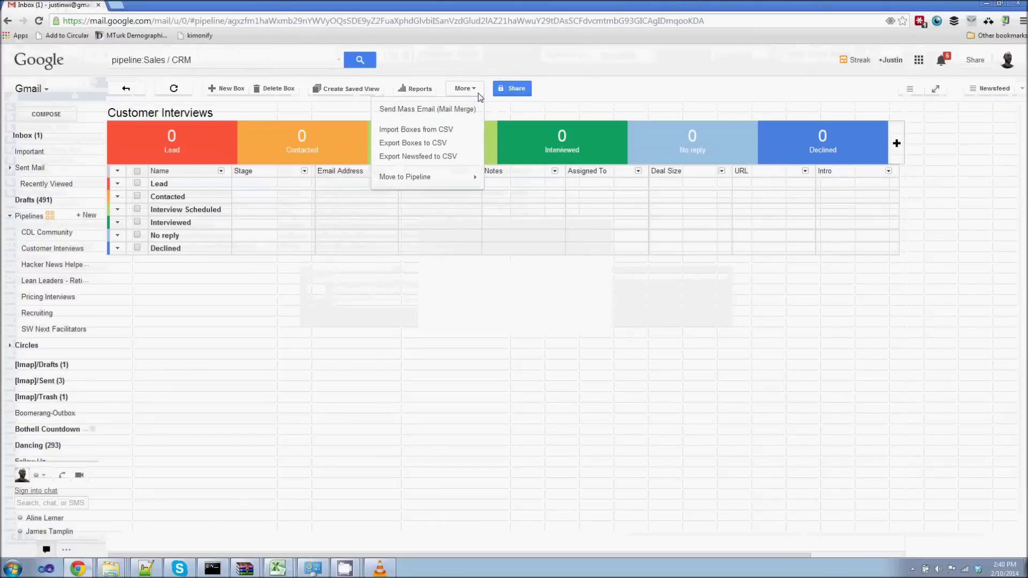
click(453, 133)
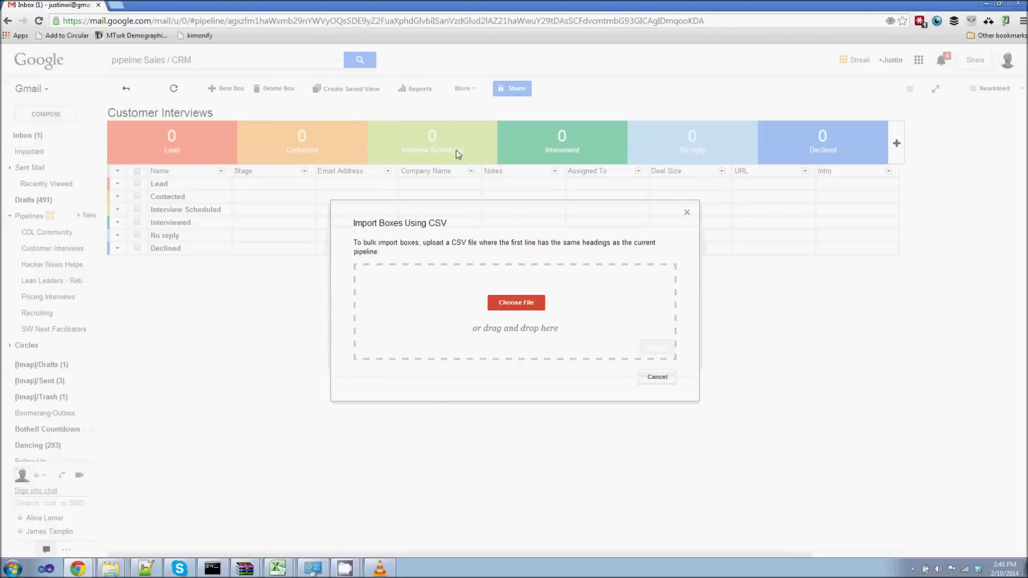
click(517, 301)
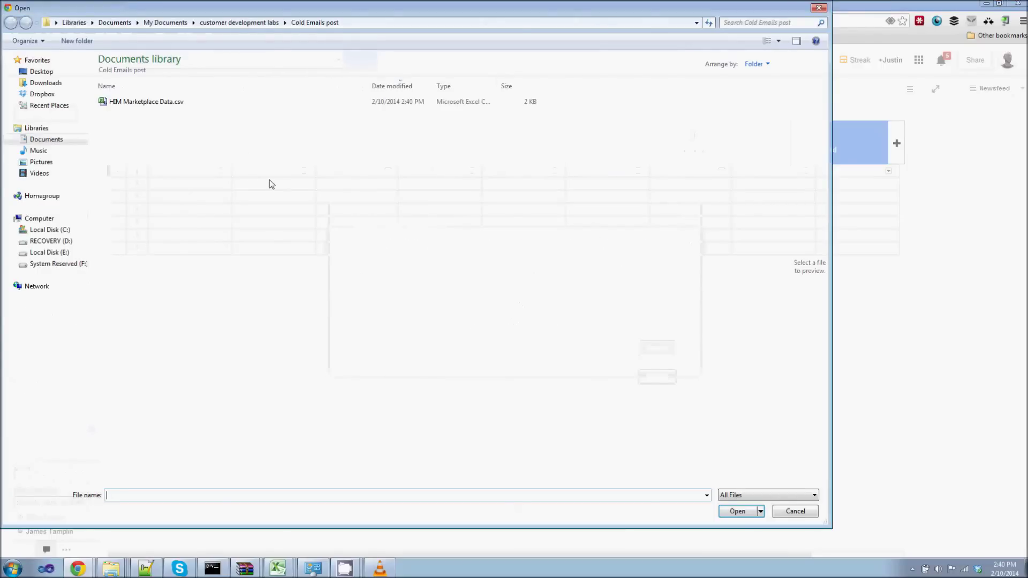
double_click(152, 102)
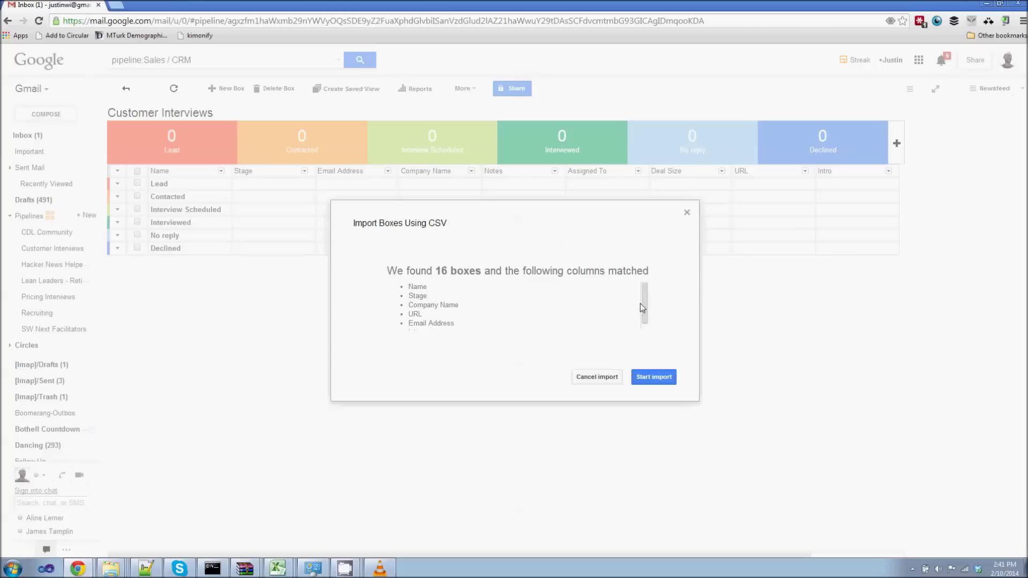
scroll(644, 322, down, 1)
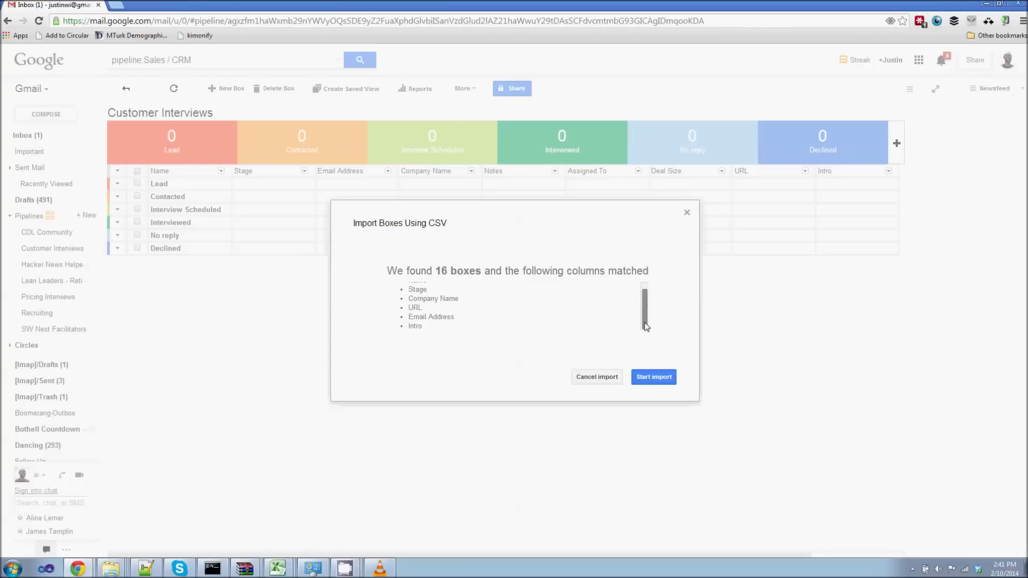
click(645, 377)
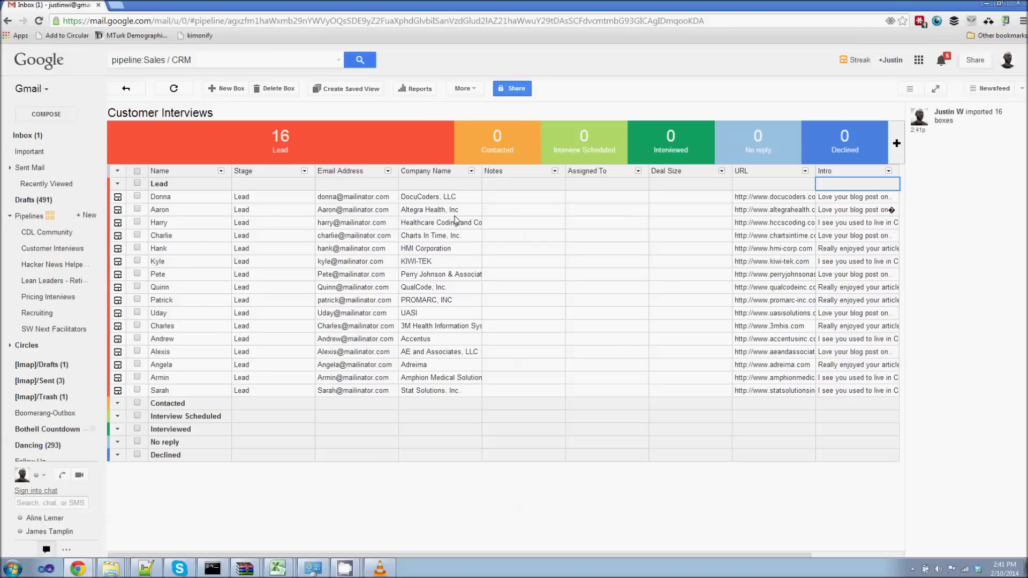
- Move the HMI Corporation box to Interview Scheduled, then back to Lead
click(207, 253)
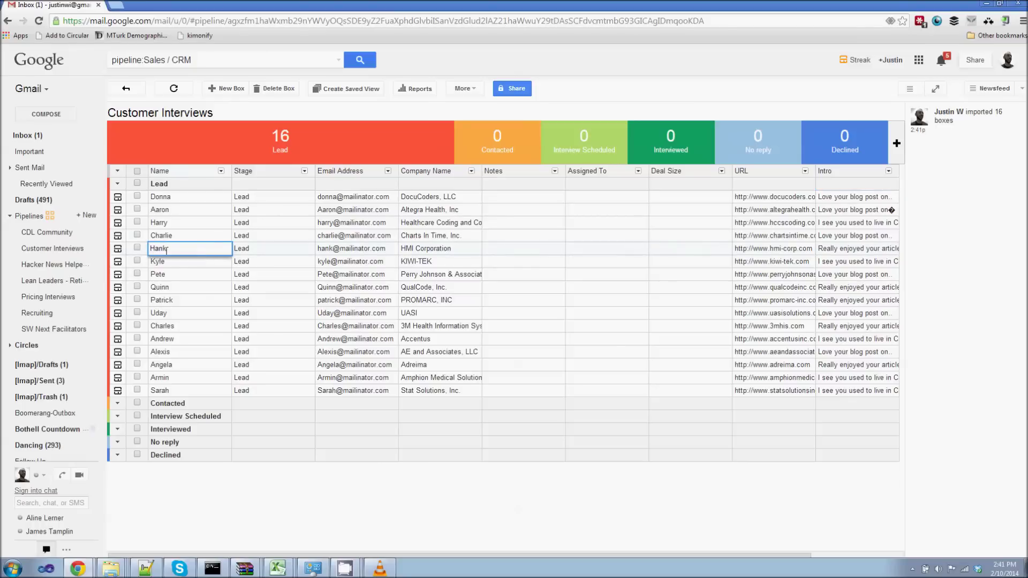
click(289, 250)
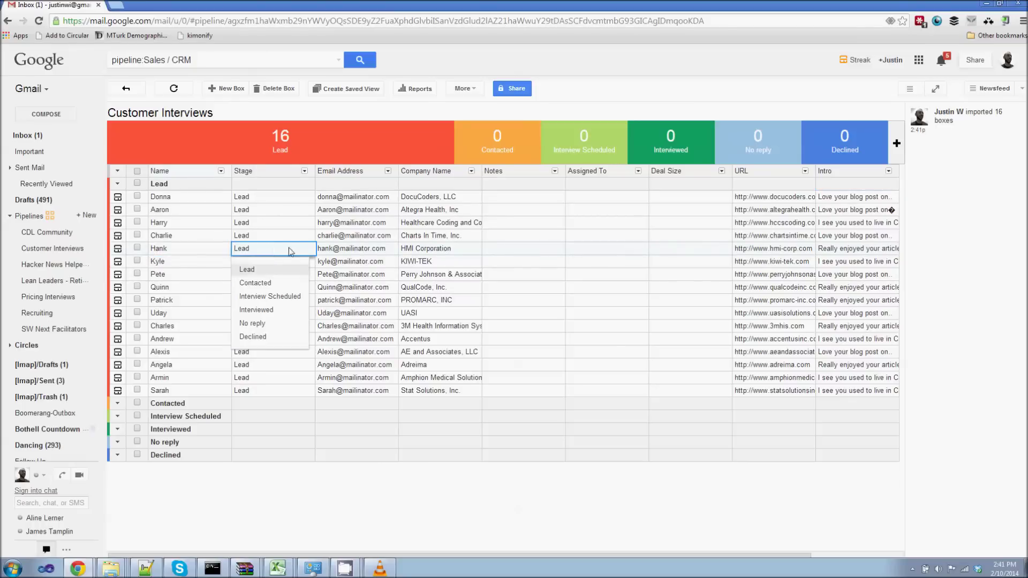
click(288, 297)
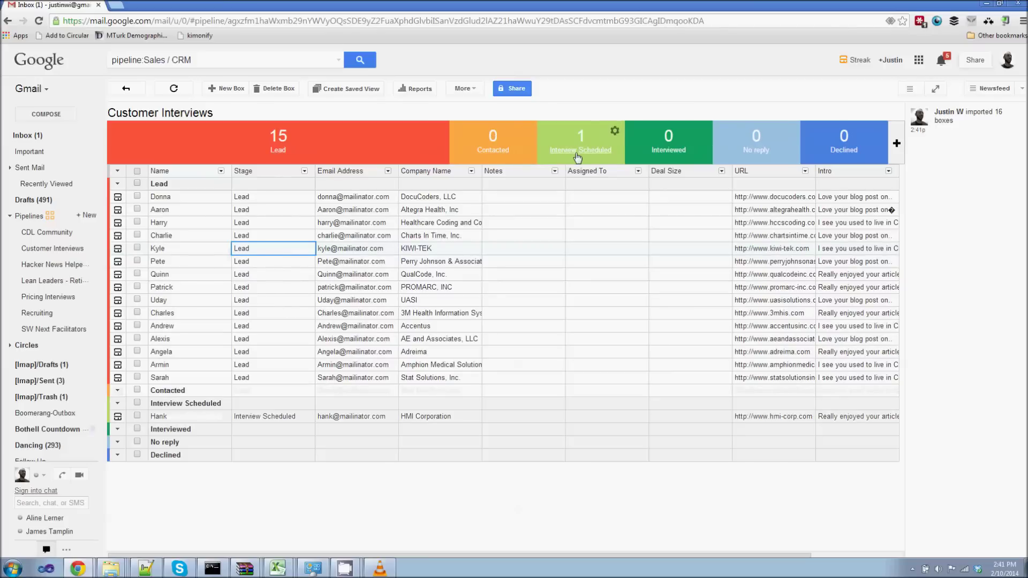
click(293, 419)
click(291, 437)
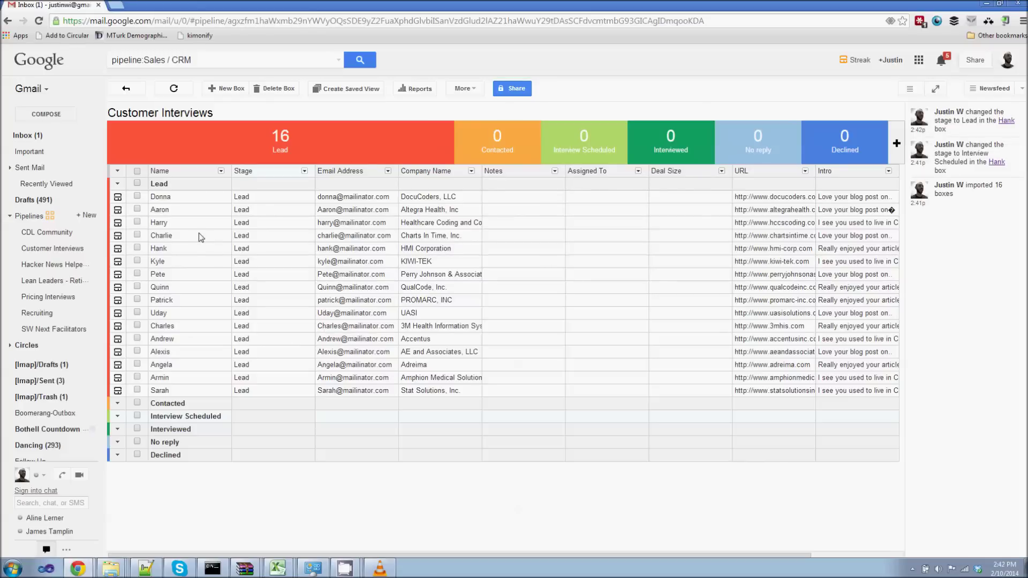
- Select all 16 Lead boxes and start a Mail Merge email to them
click(138, 184)
click(470, 90)
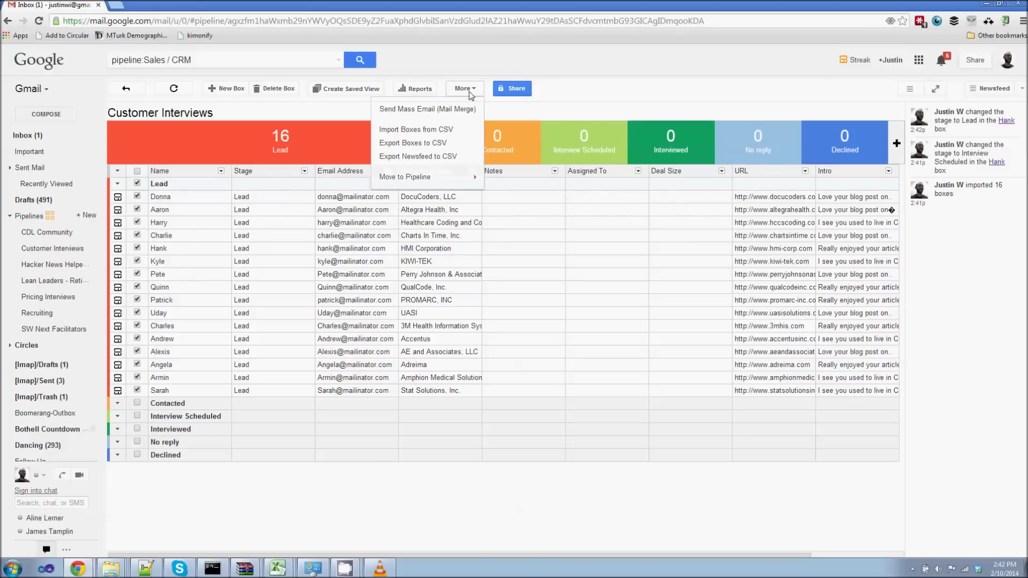
click(443, 109)
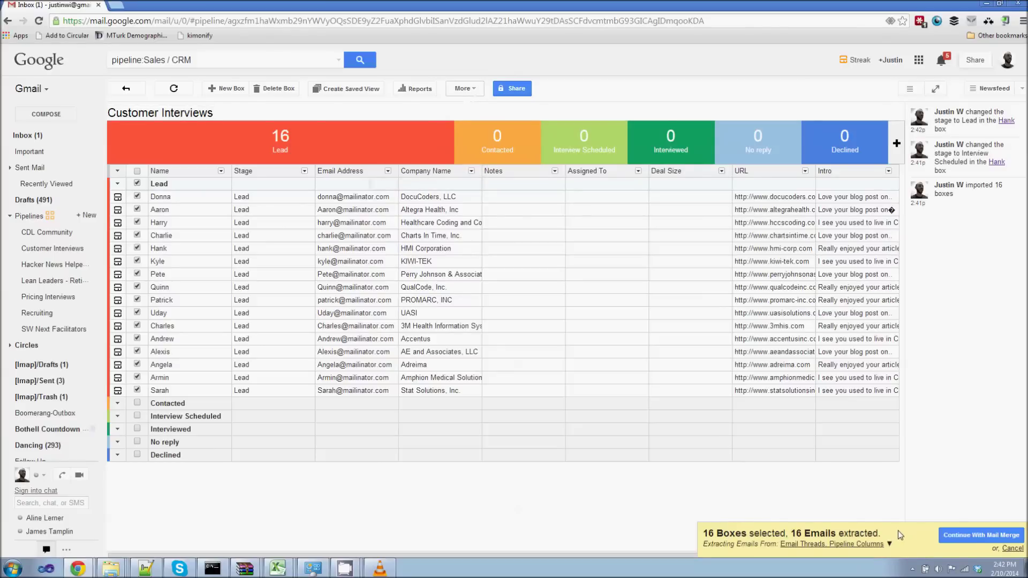
click(975, 535)
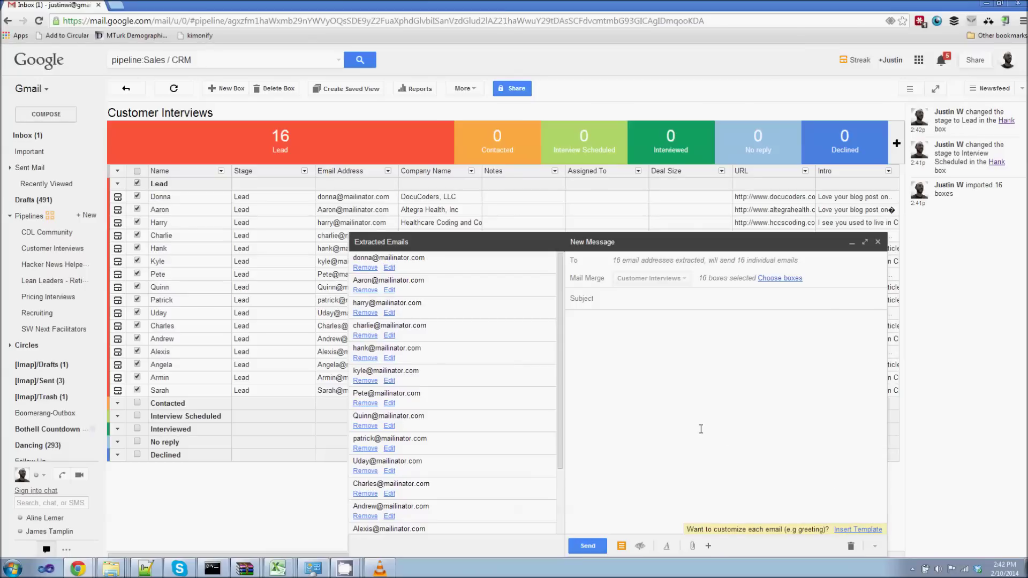
click(642, 394)
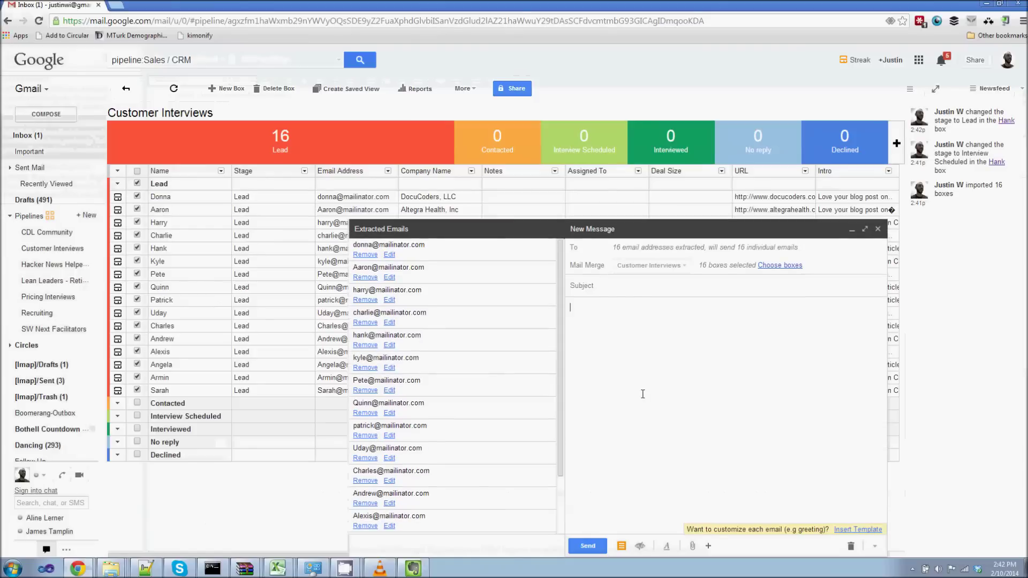
- Paste the prepared interview-request email and delete the hard-coded name after 'Hi'
text(Hi Sam,  I read your article on volunteering professional skills in Guatemala - it was really inspiring. I'm looking to travel more and you've got me thinking about incorporate volunteering when I do.  I have a software company trying to improve remote medical record coding.  I'm not looking to sell anything, but since you have so much expertise with remote coding, I'd love to get your advice - we want to get this product right.  If you're available, I'd love to chat for 20 minutes this Thur or Fri morning.  Thanks again for any advice, Justin NimbusHealth.com)
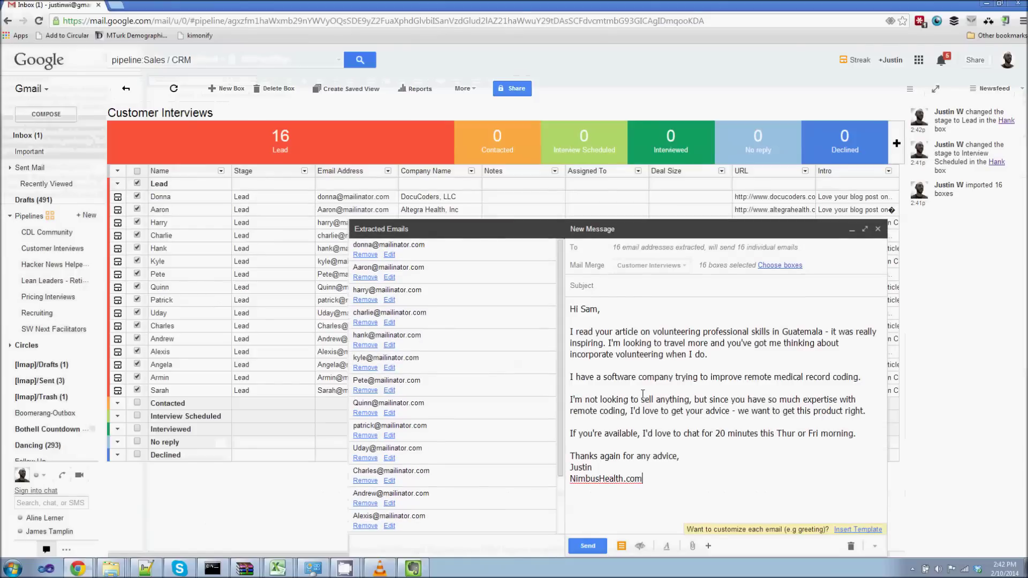
click(606, 318)
key(Up)
key(Right)
key(Right)
key(Right)
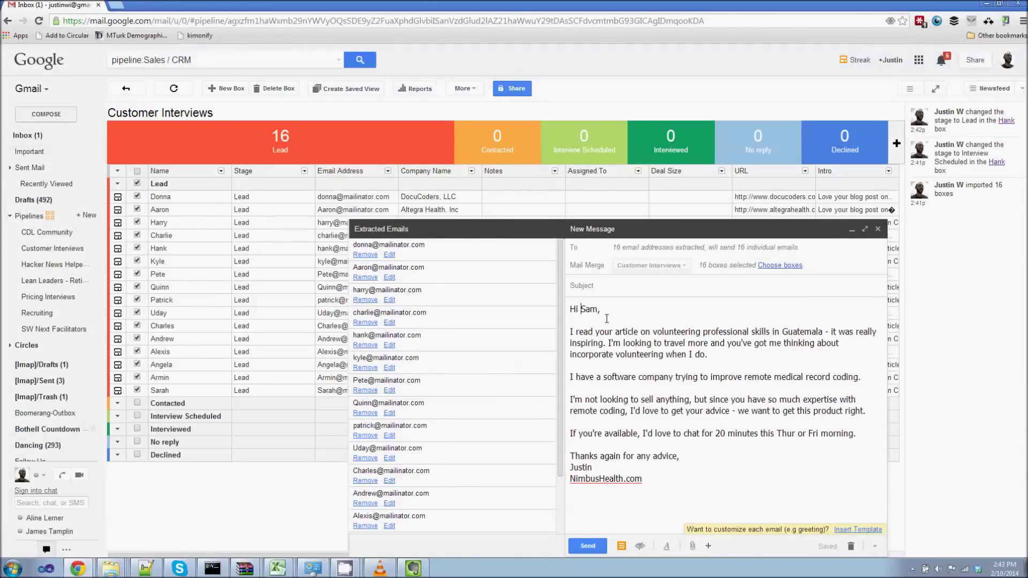
key(shift+Right)
key(shift+Right)
key(shift+Right)
key(BackSpace)
- Insert the Name merge field plus a comma, making the greeting 'Hi {{field_Name}},'
click(858, 530)
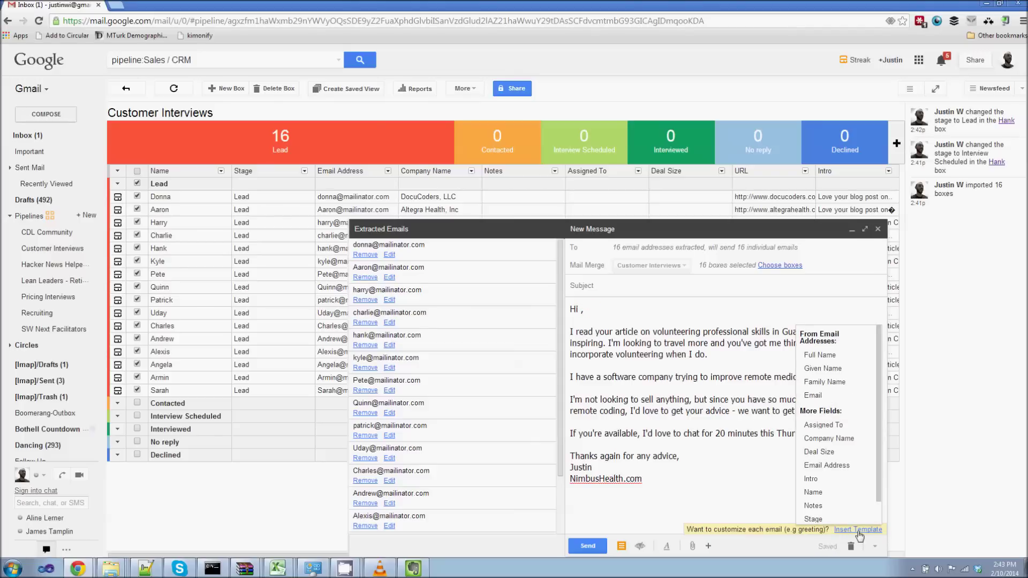
drag(876, 460, 878, 437)
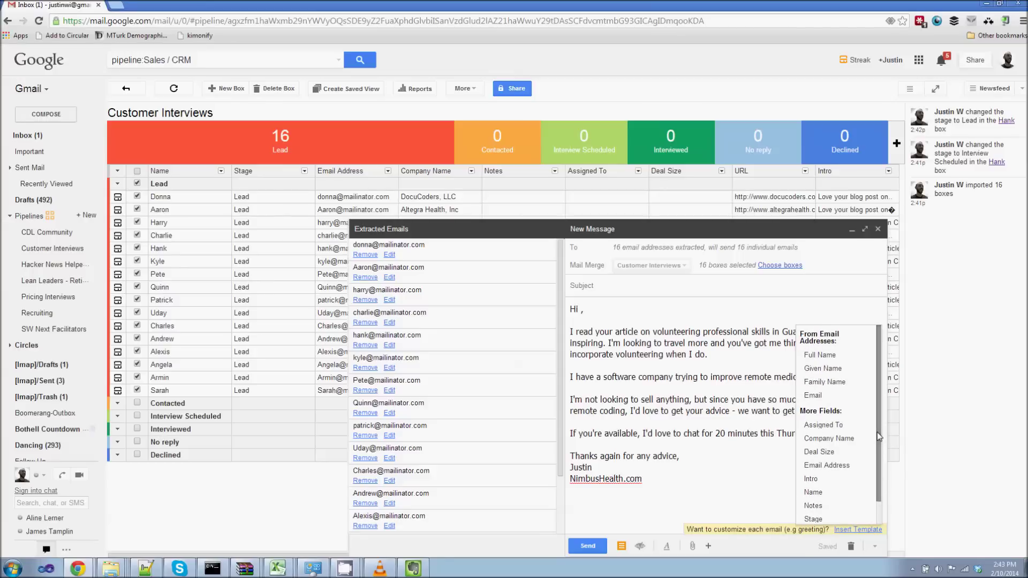
click(831, 493)
text(,)
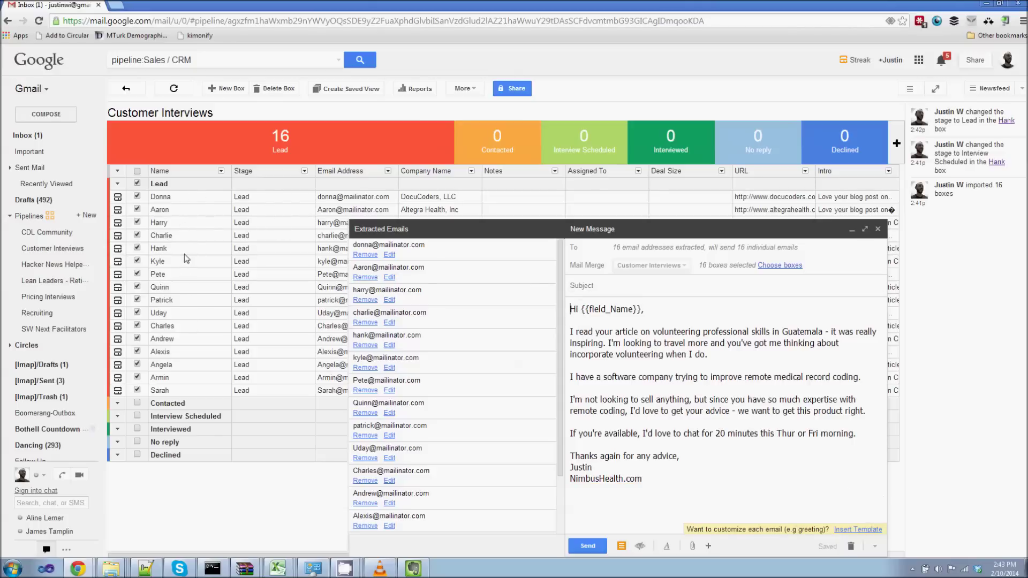
click(650, 312)
mouse_move(495, 250)
click(690, 343)
- Replace the Guatemala article paragraph with an {{field_Intro}} merge field under the greeting
drag(570, 331, 878, 354)
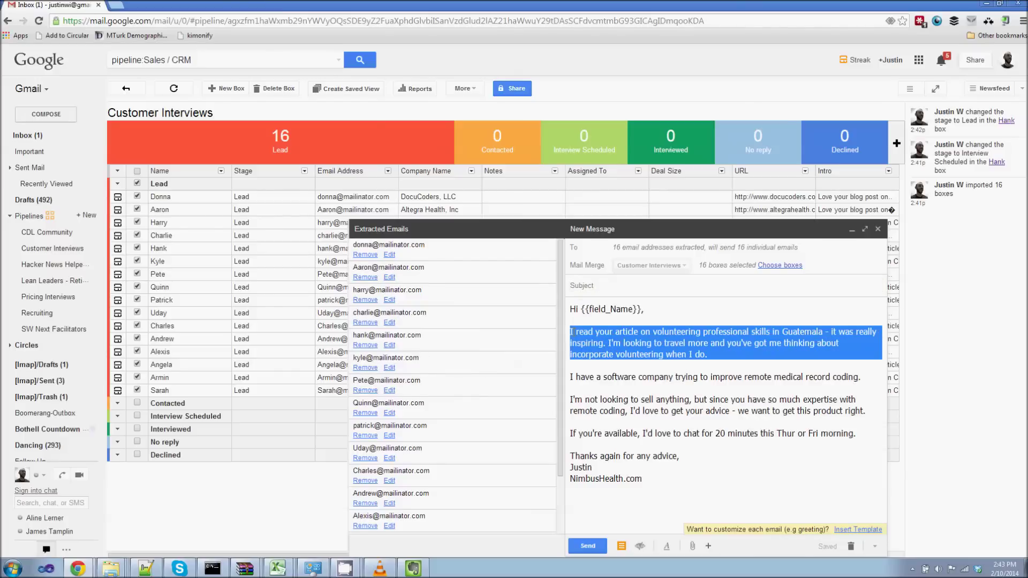
key(BackSpace)
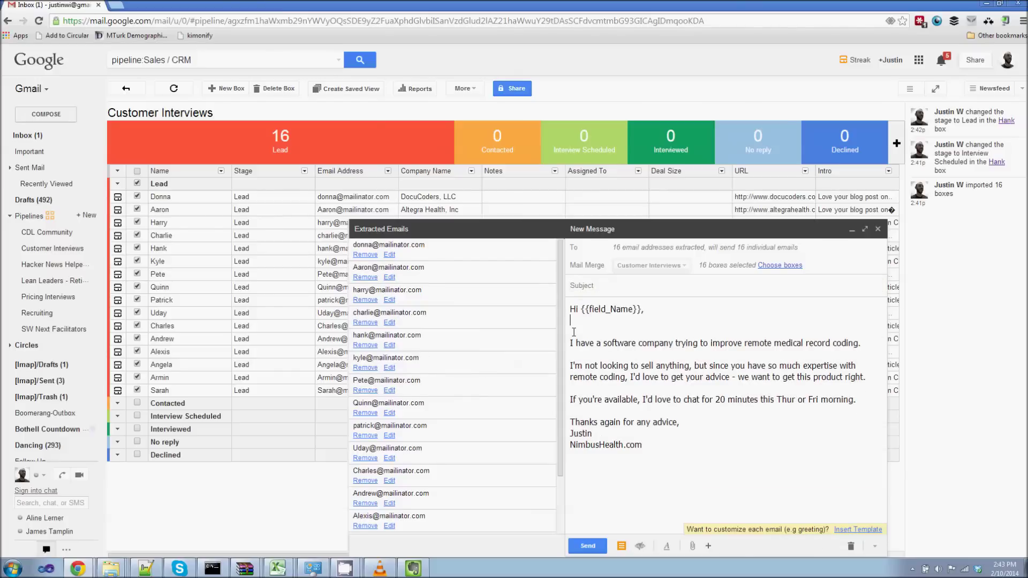
key(Return)
click(858, 529)
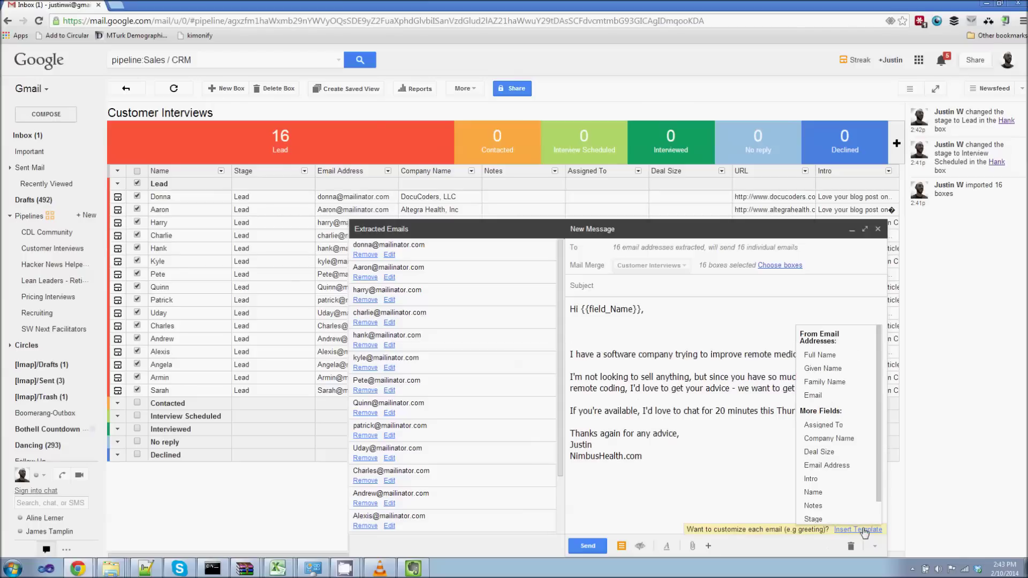
click(822, 482)
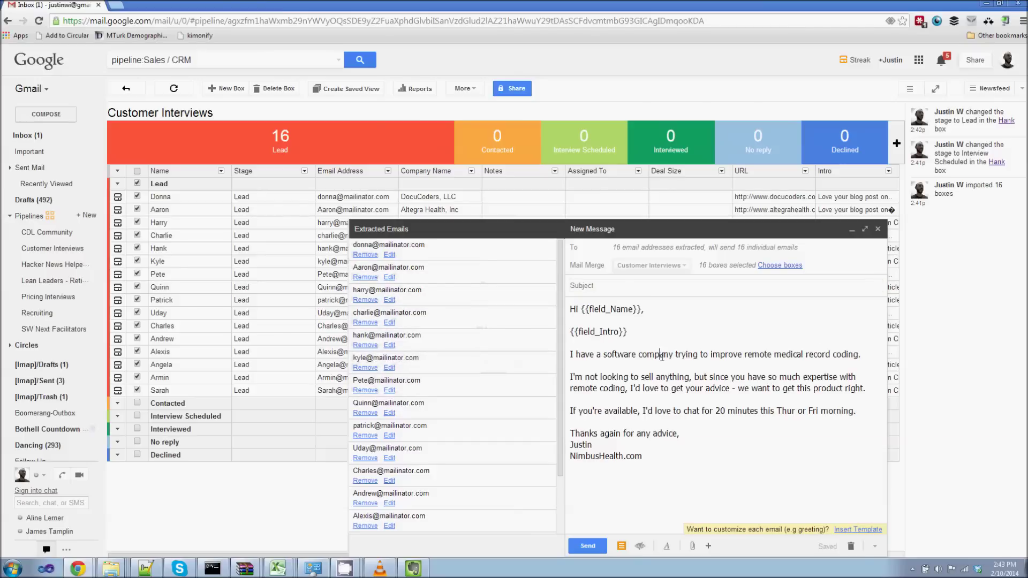
- Set the merge subject to 'Remote coding' and open the second recipient's email for editing
click(597, 287)
text(Remote coding)
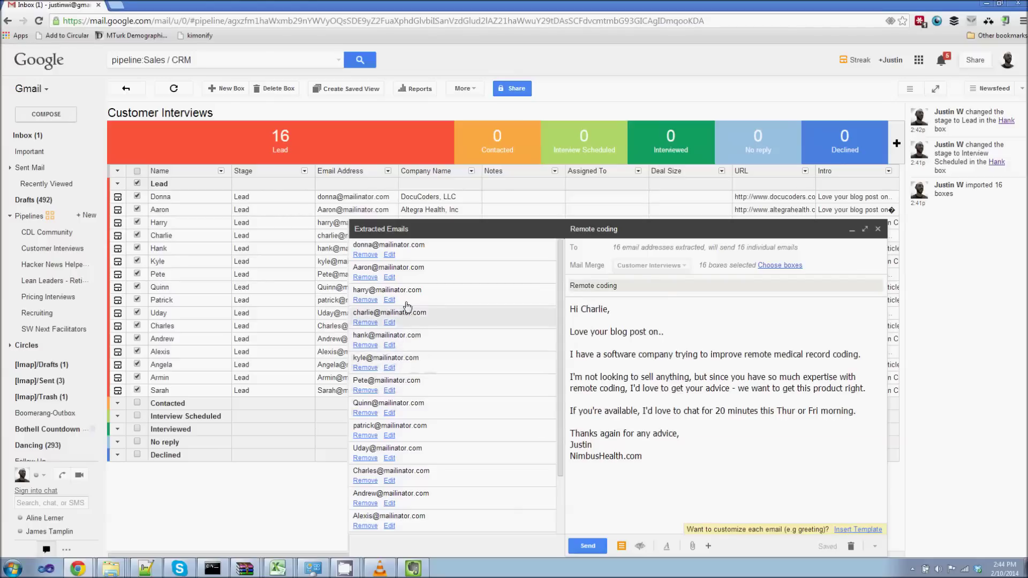
click(389, 278)
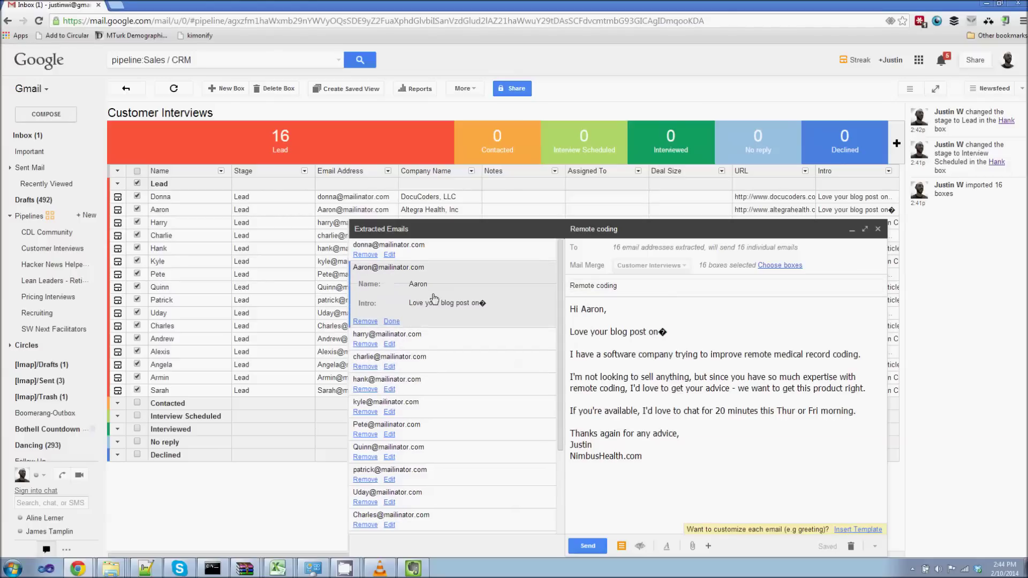
- Customize the second recipient's email: end the intro with 'blah blah.' and change Fri to Mon
click(671, 333)
key(BackSpace)
text(blah blah.)
key(End)
key(shift+Right)
key(shift+Right)
text(Mon)
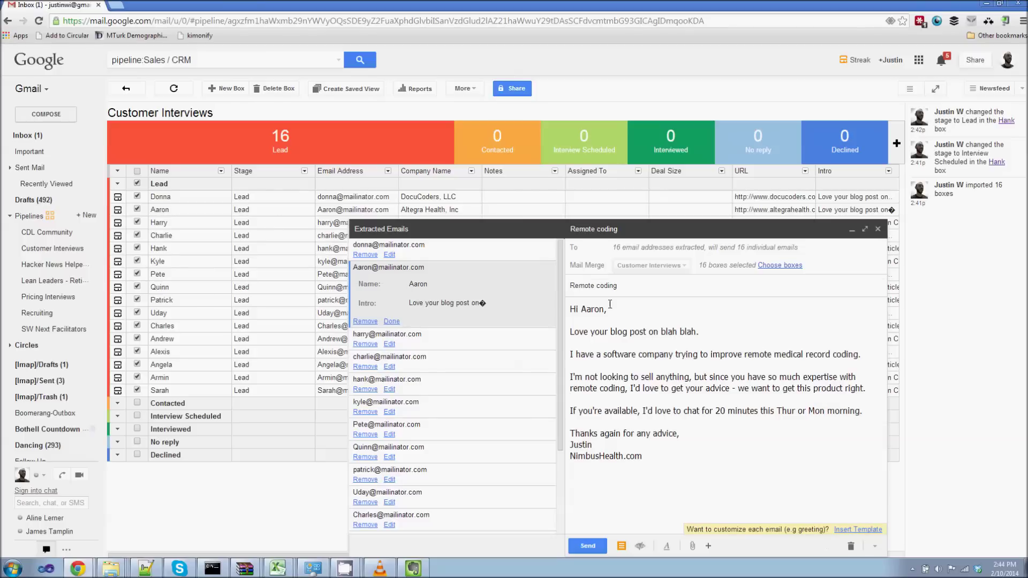
click(391, 321)
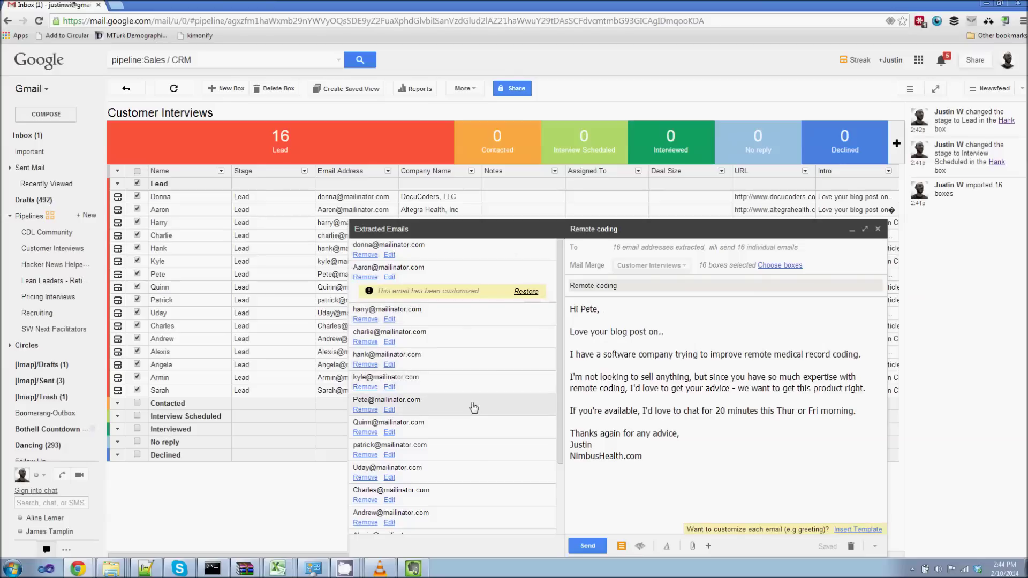
click(764, 432)
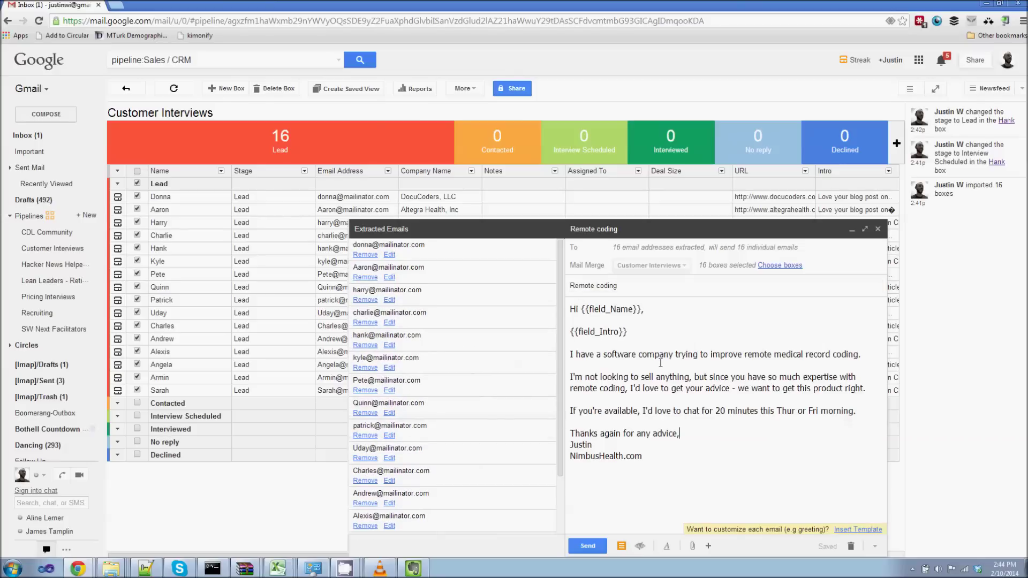
- Send the mail merge to all 16 Lead contacts
click(590, 548)
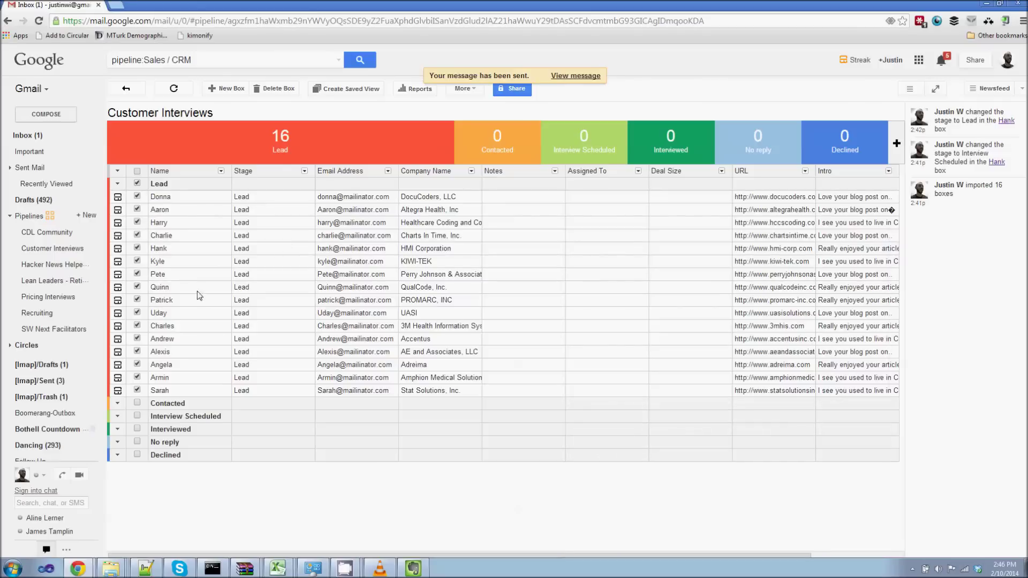
- Set the UASI contact's box to Declined and one other Lead box to No reply
click(257, 289)
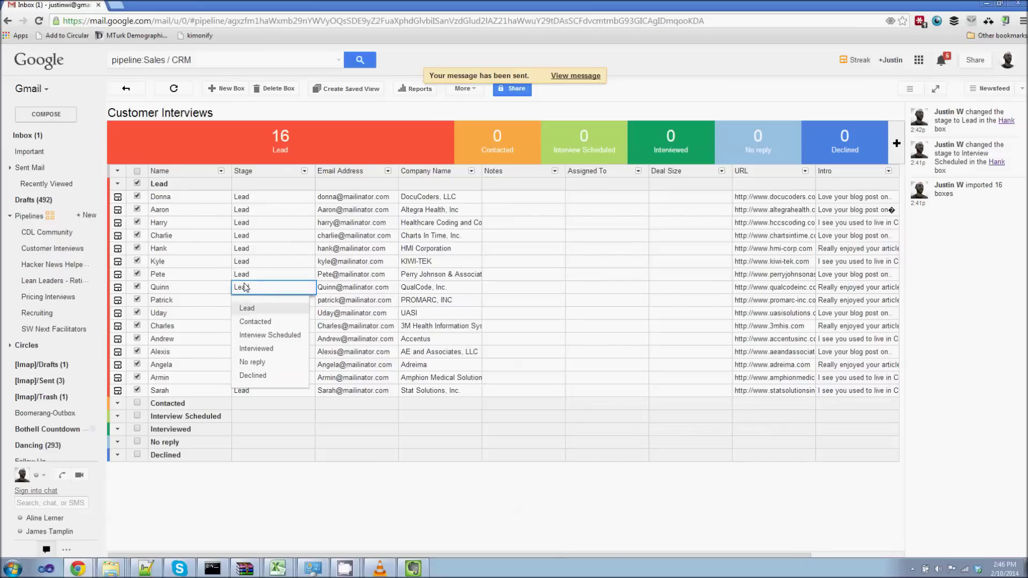
click(356, 286)
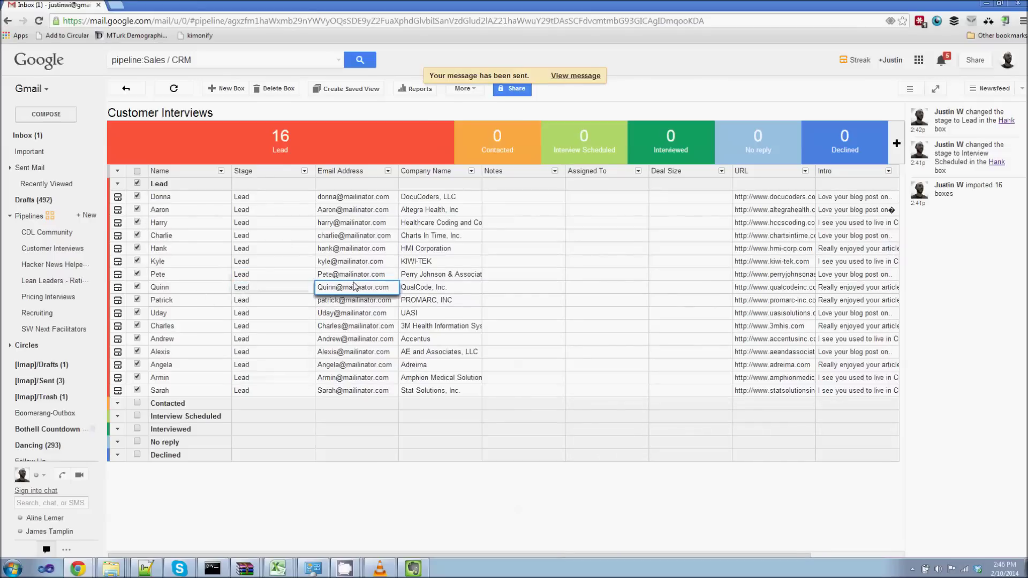
click(137, 184)
click(266, 313)
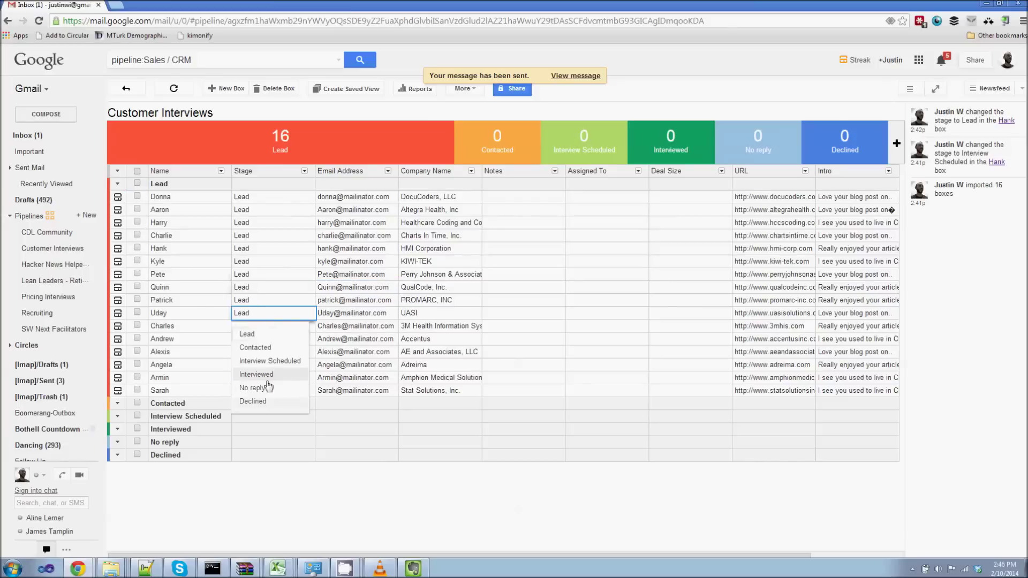
click(265, 401)
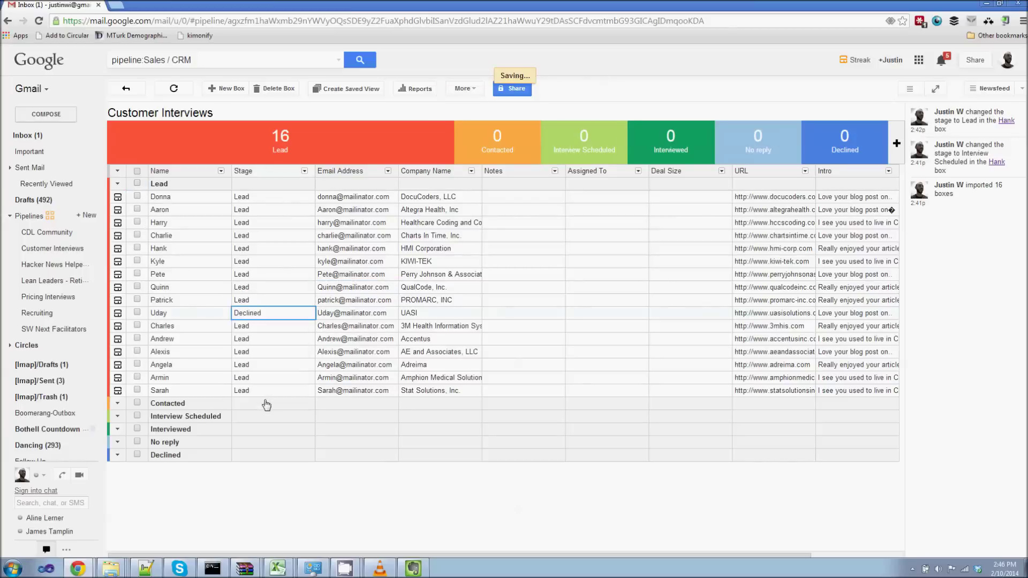
click(259, 279)
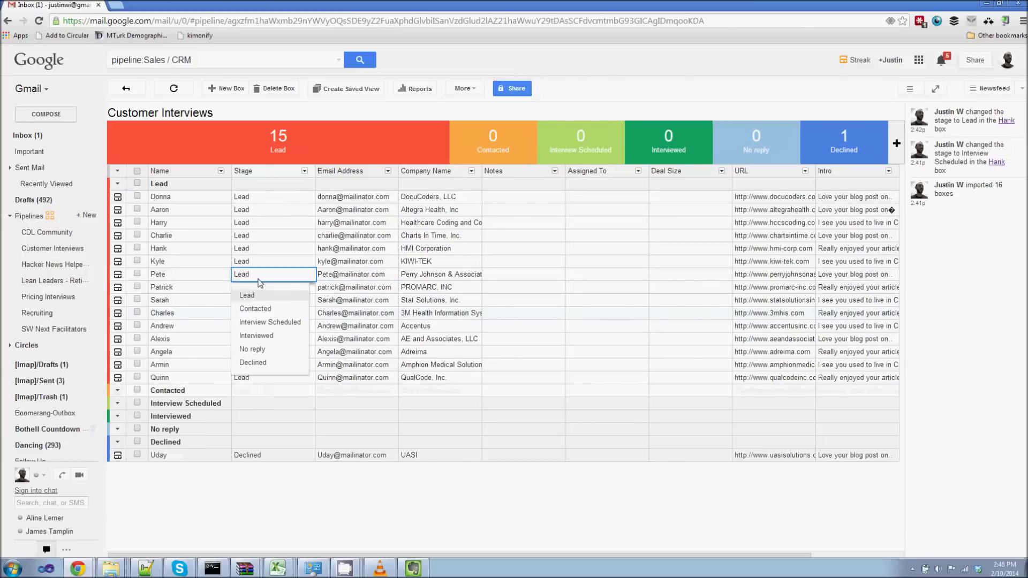
click(272, 351)
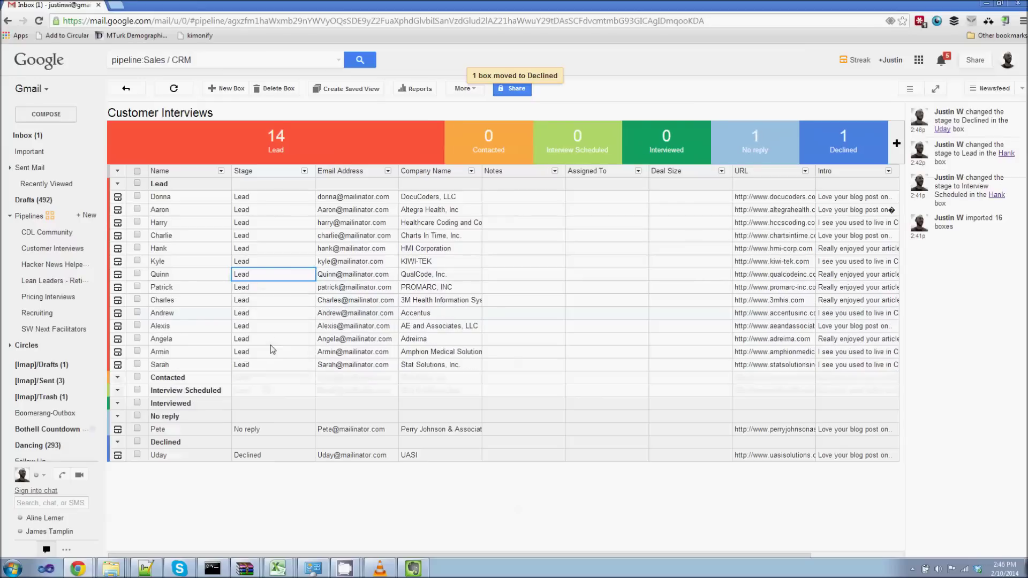
- Move four more checked Lead boxes to No reply, then select all five No reply boxes
click(137, 273)
click(137, 261)
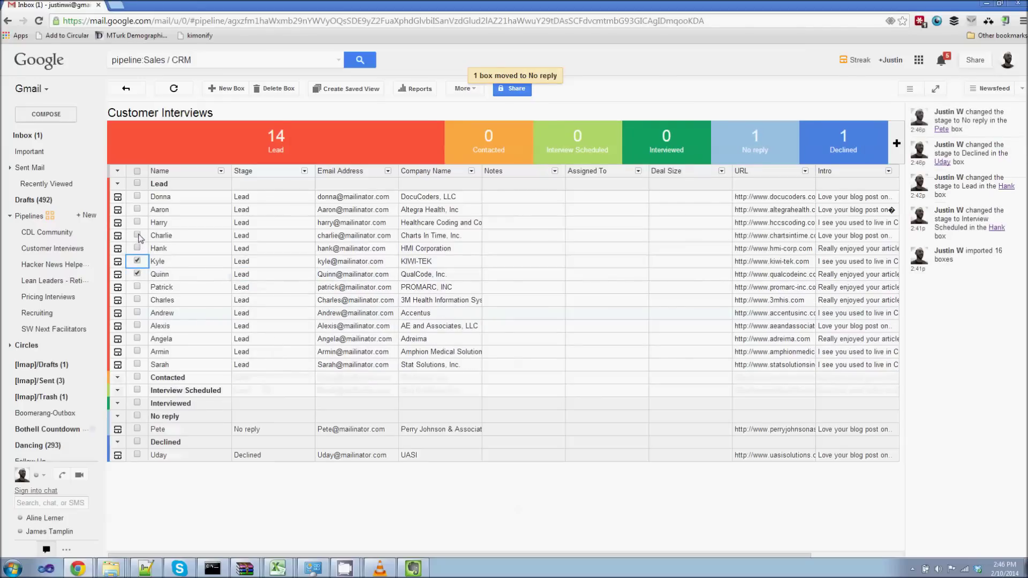
click(138, 235)
click(138, 248)
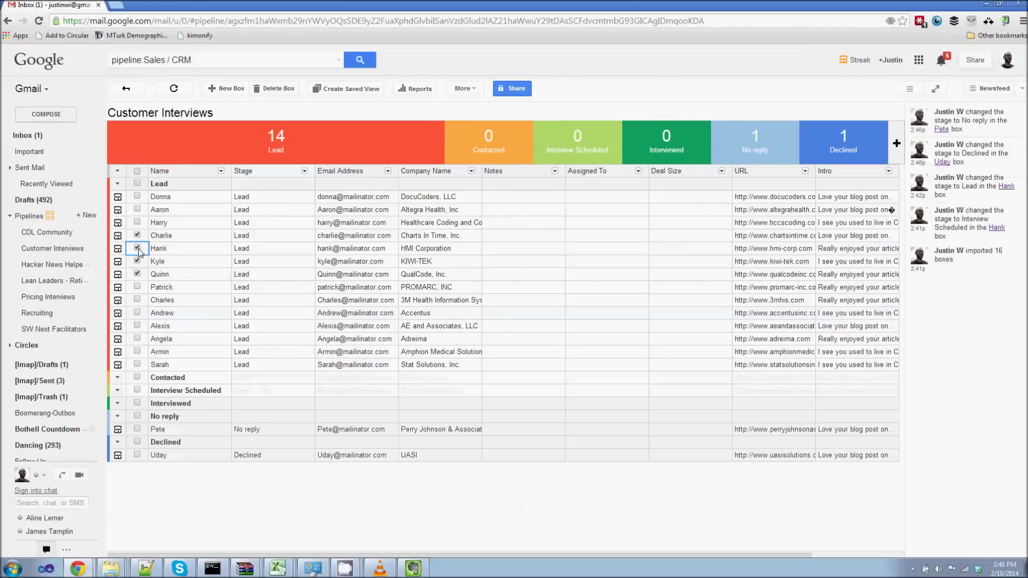
click(283, 253)
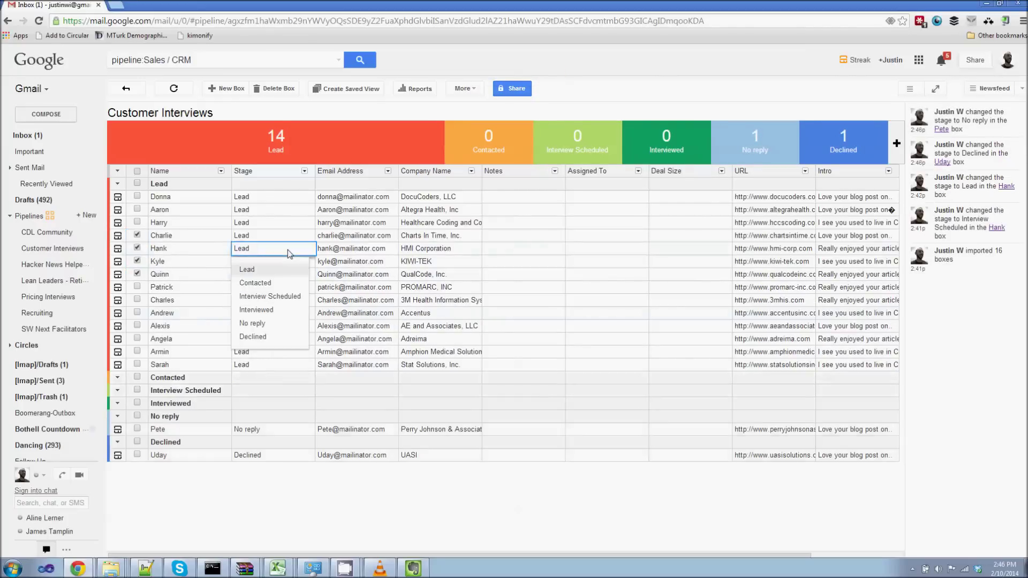
click(280, 326)
click(280, 381)
click(138, 364)
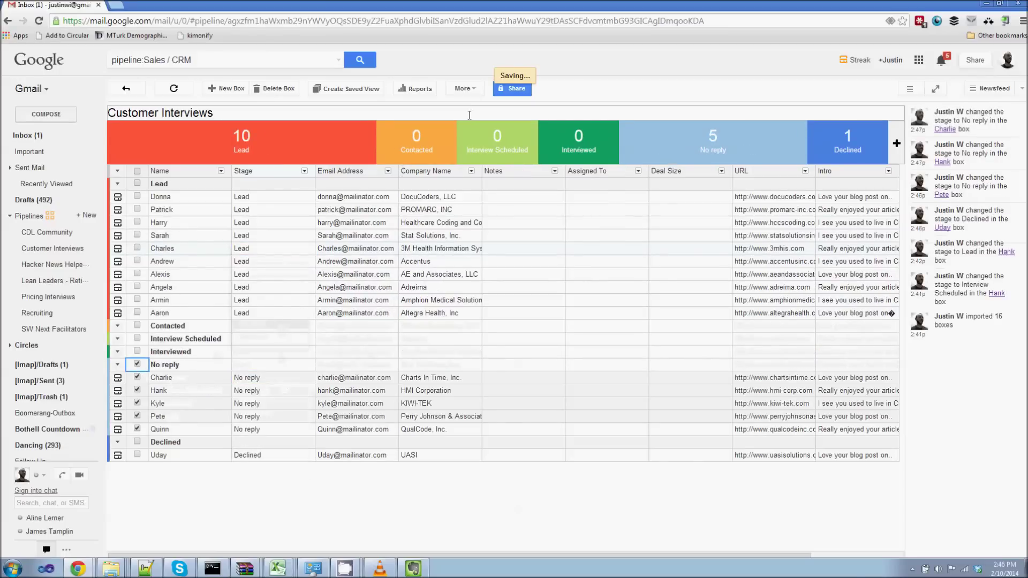
click(463, 88)
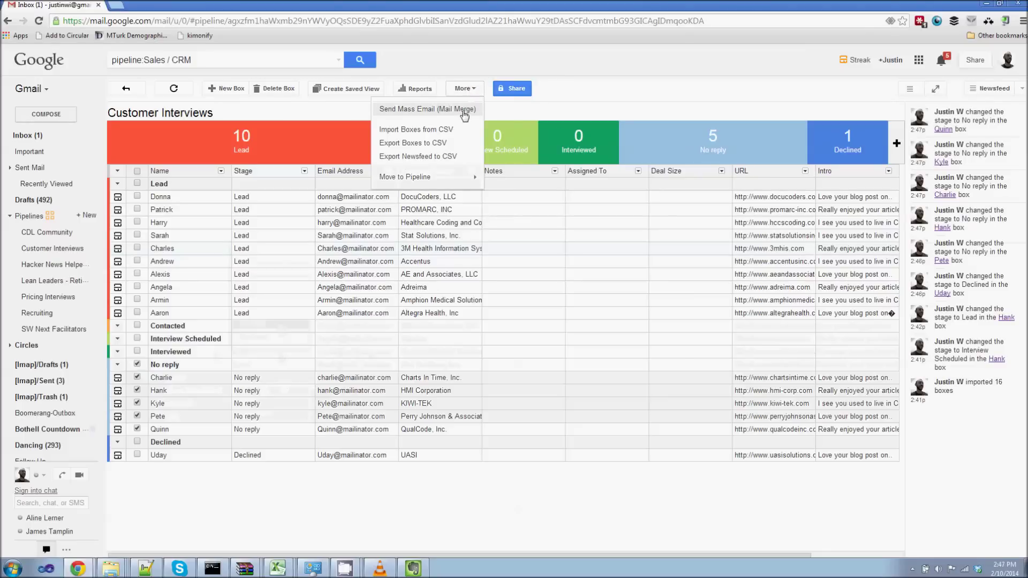
- Move four more Lead boxes, together with the No reply boxes, to Interview Scheduled
click(602, 103)
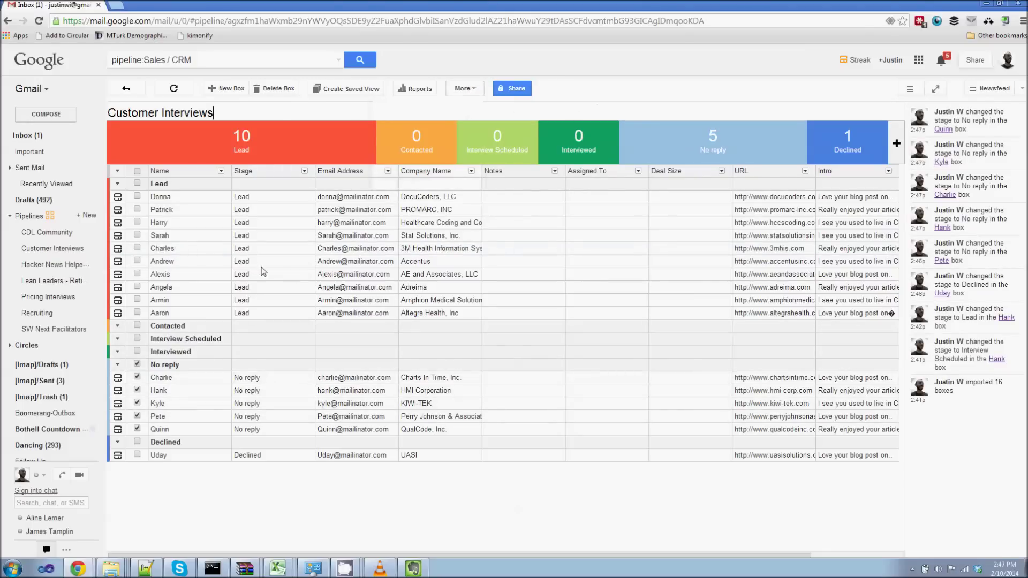
click(137, 210)
click(137, 222)
click(137, 235)
click(137, 248)
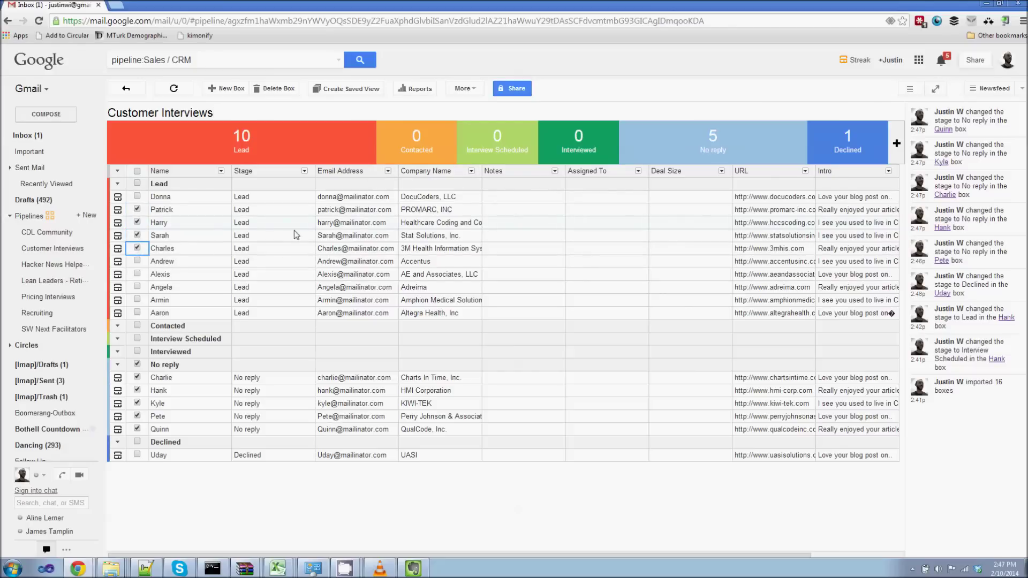
click(307, 211)
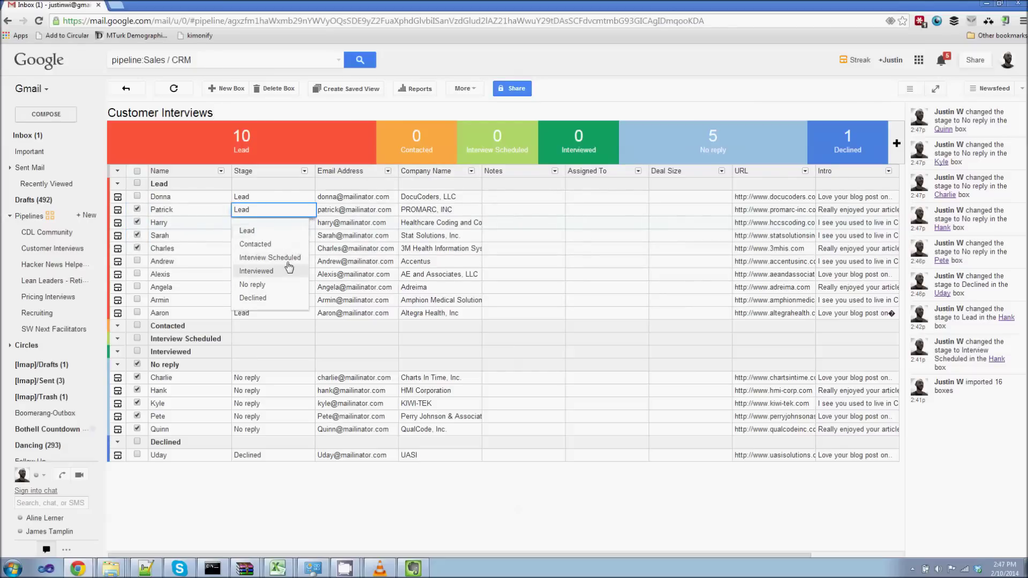
click(291, 259)
- Check three further Lead boxes in the pipeline grid
click(137, 222)
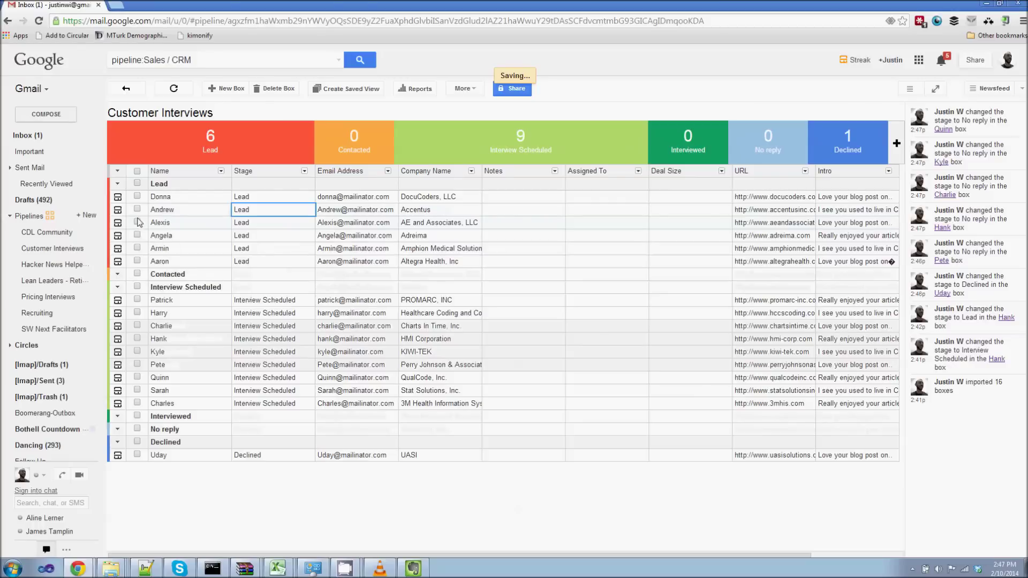
click(137, 234)
click(138, 248)
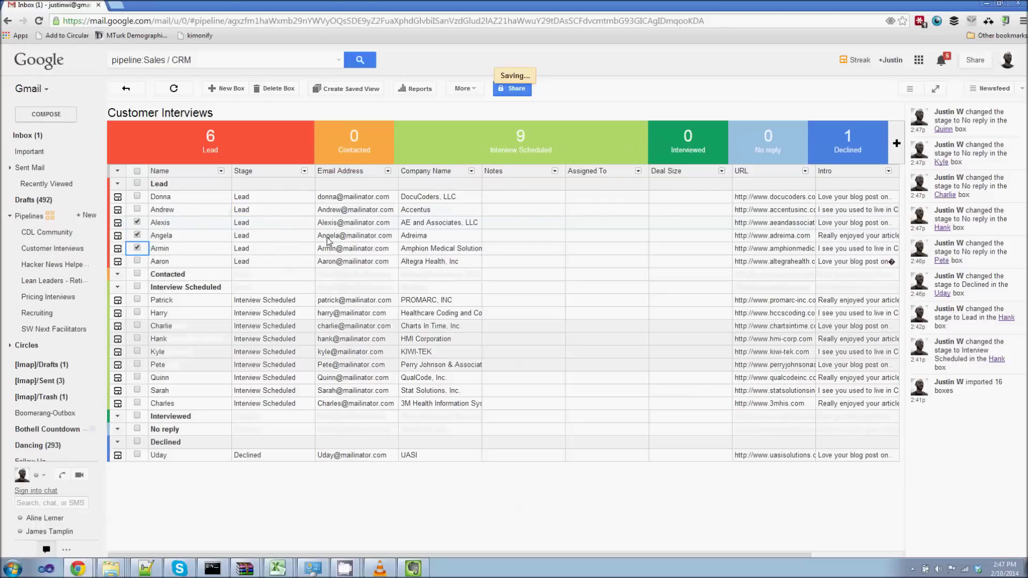
- Add the note 'So as I'm talking with someone I can make notes here.' to a Lead box and open it
click(539, 240)
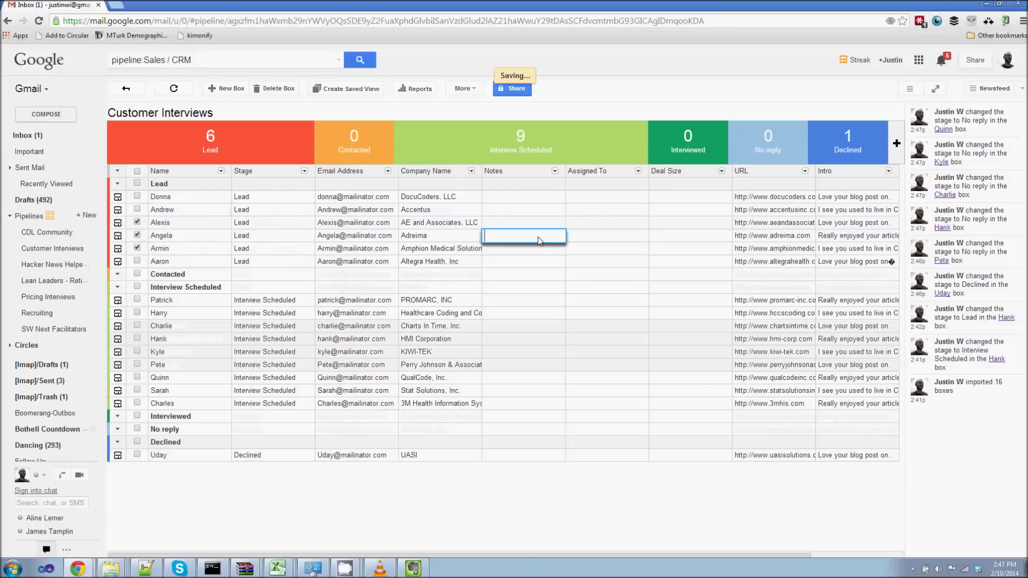
text(S)
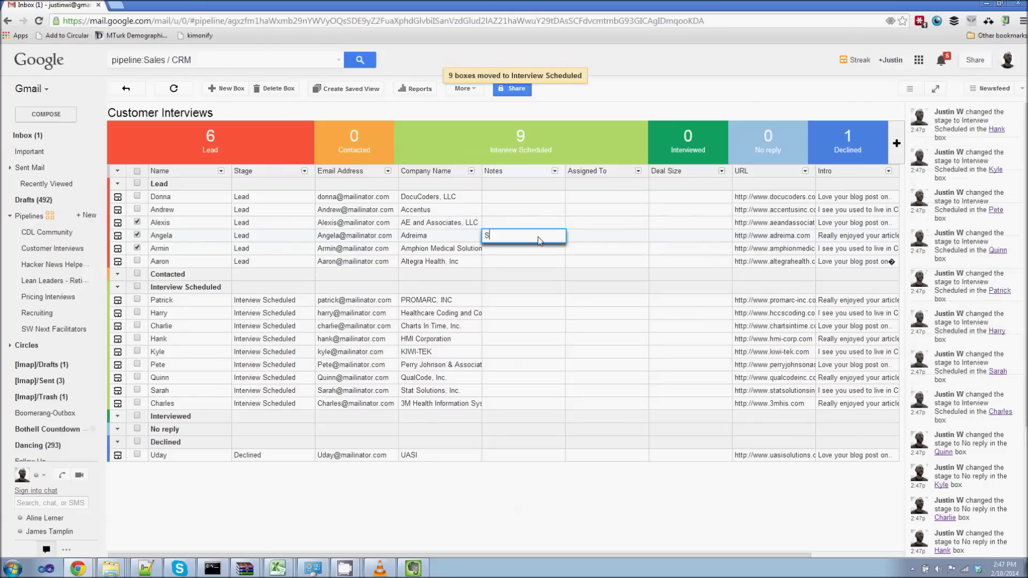
text(o as I'm talk)
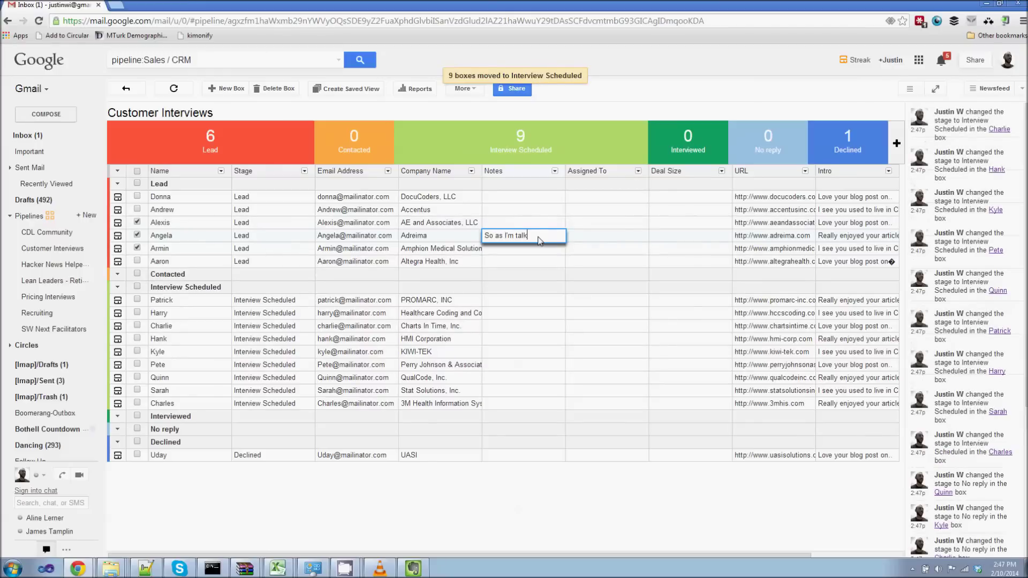
text(ing with someone I)
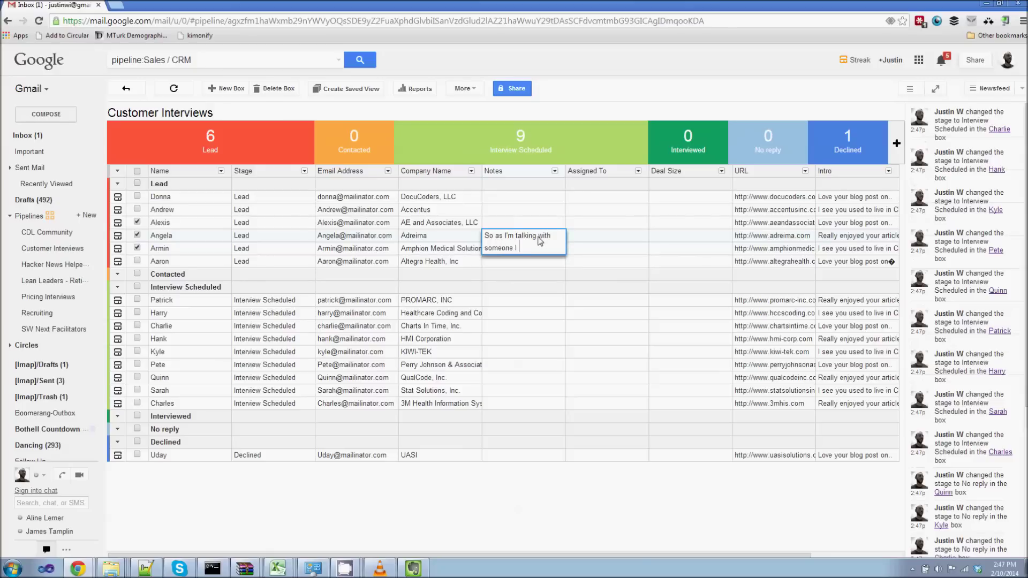
text( can make notes)
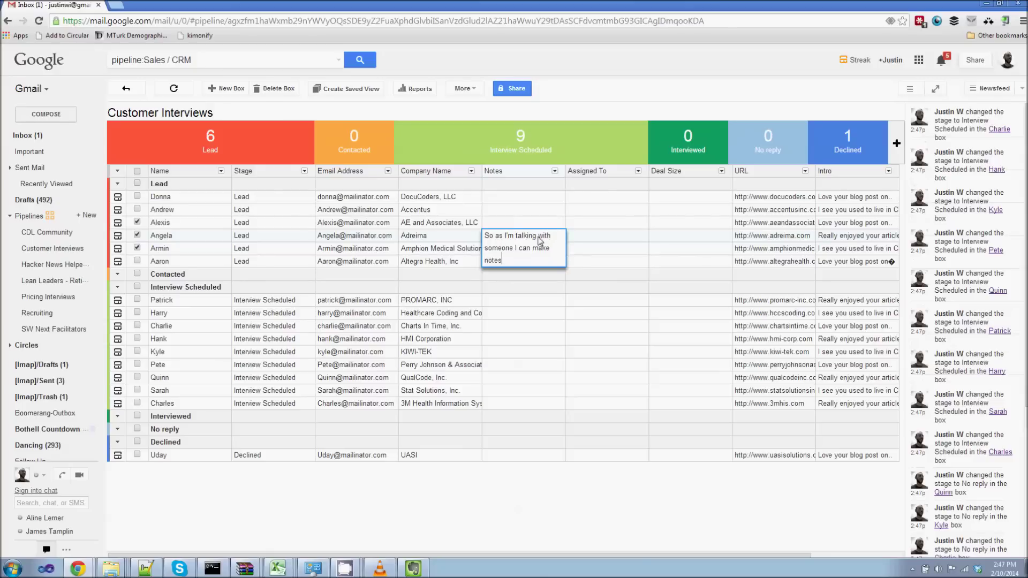
text( here.)
key(Return)
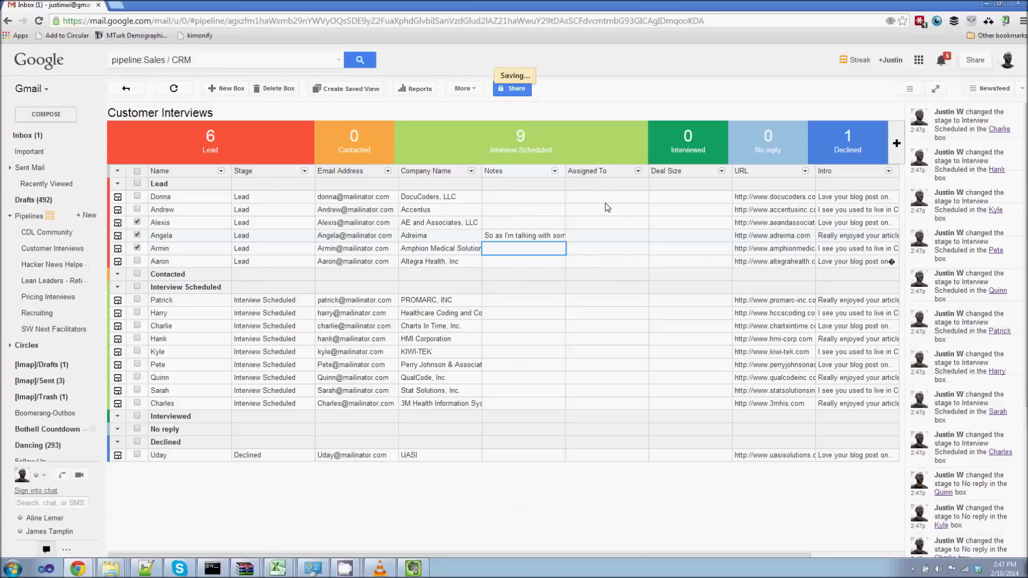
double_click(493, 232)
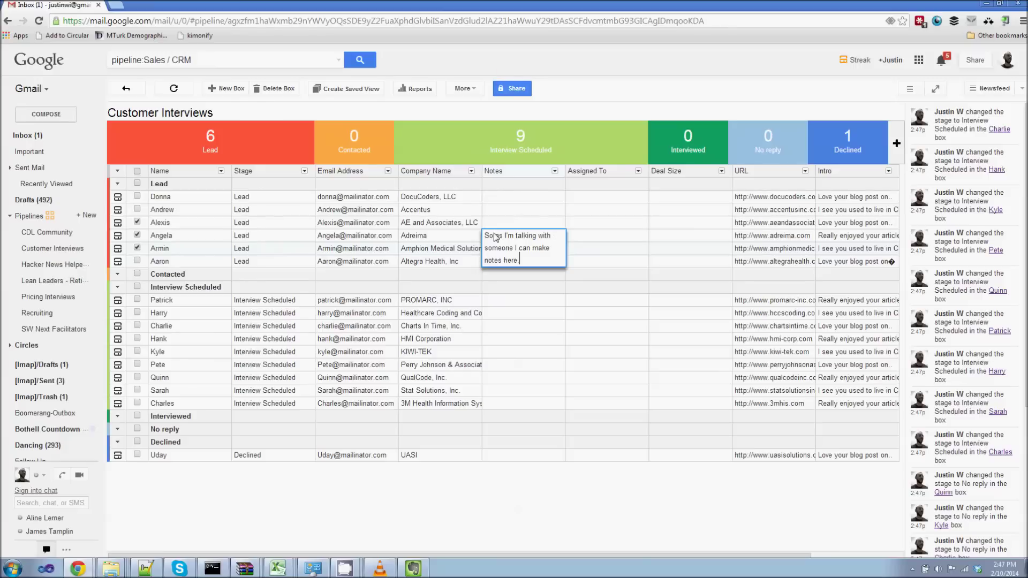
click(118, 236)
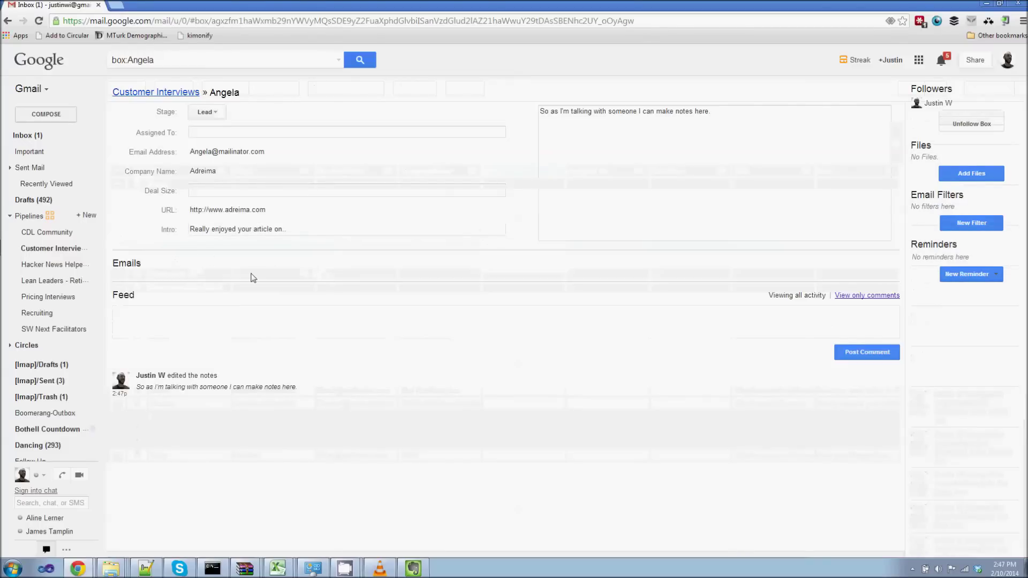
- Leave the contact's box notes and return to the Customer Interviews pipeline grid
click(752, 137)
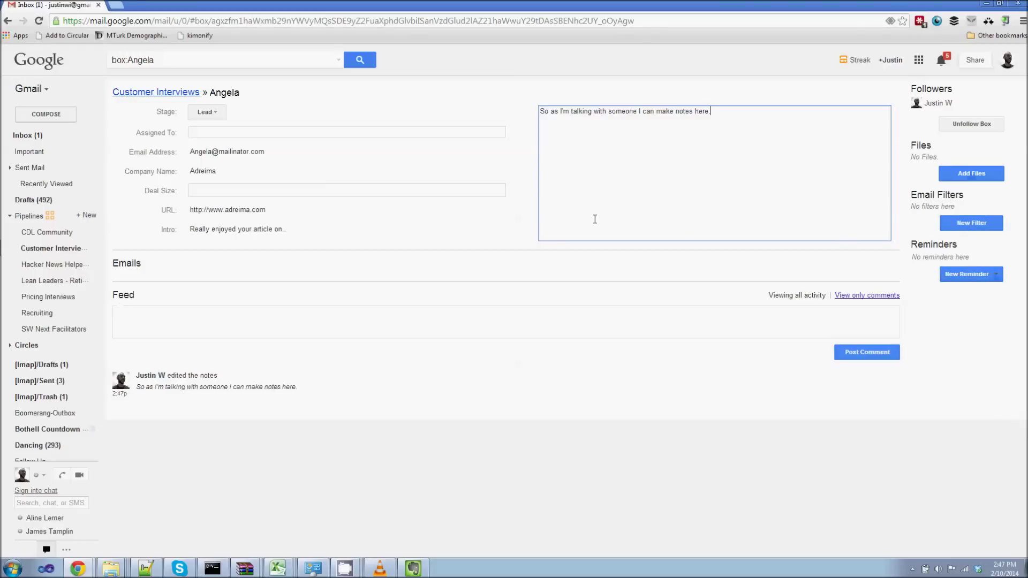
click(49, 248)
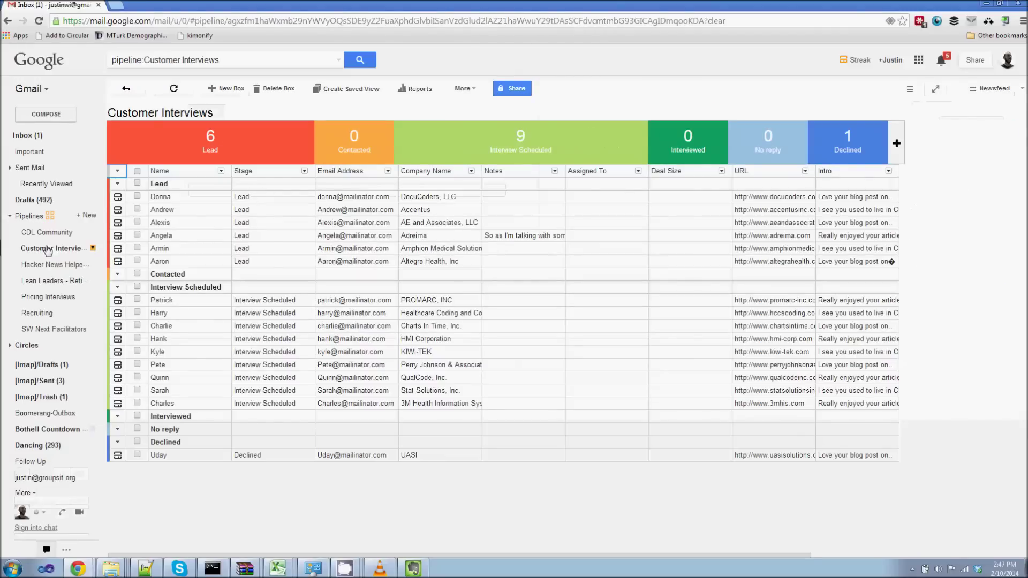